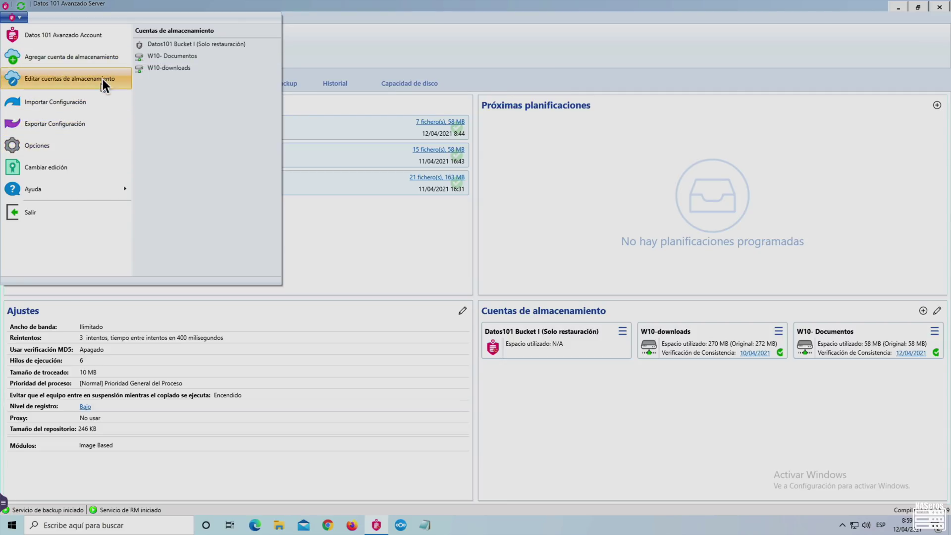
- Start adding a new file-system storage account from the main menu
left_click(105, 58)
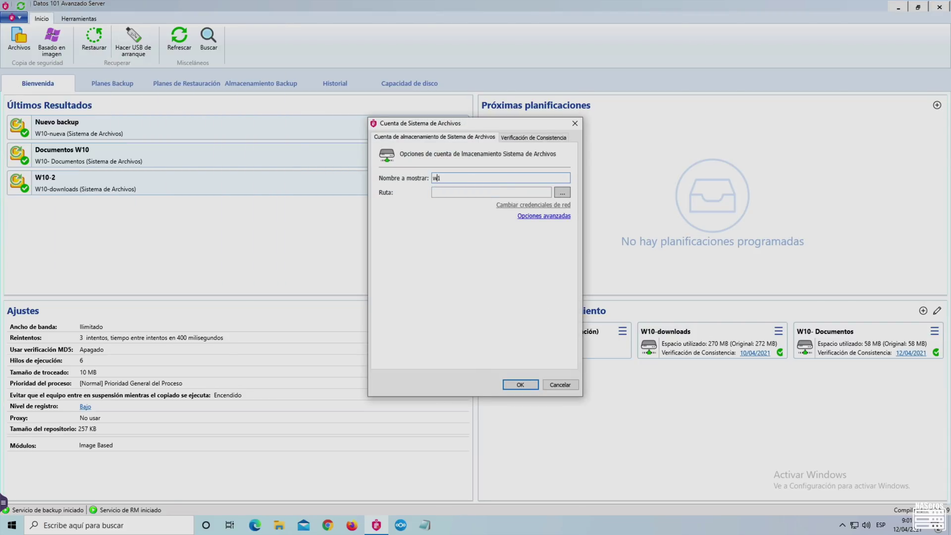
- Name the new account w10-NASeros and set its path to Nextcloud\Notas
type("w10-NASeros")
left_click(557, 195)
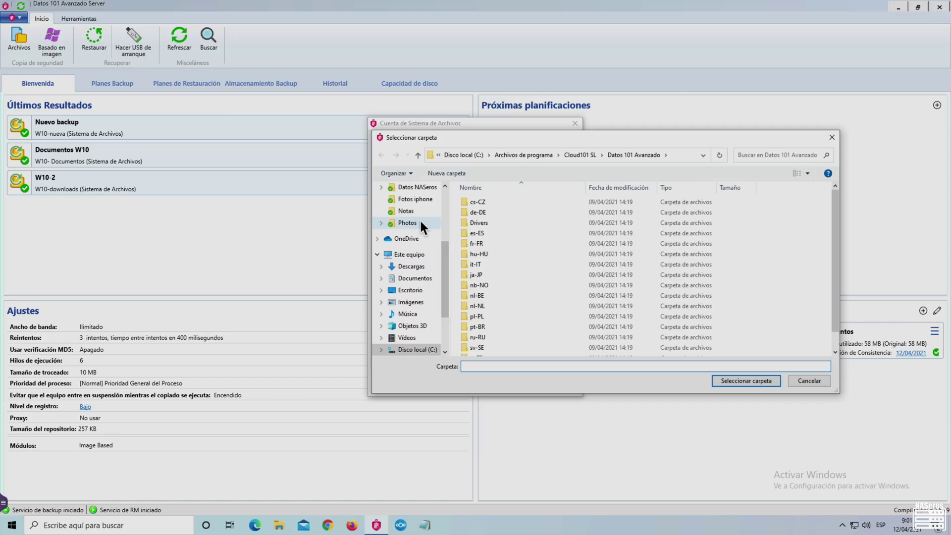
left_click(416, 212)
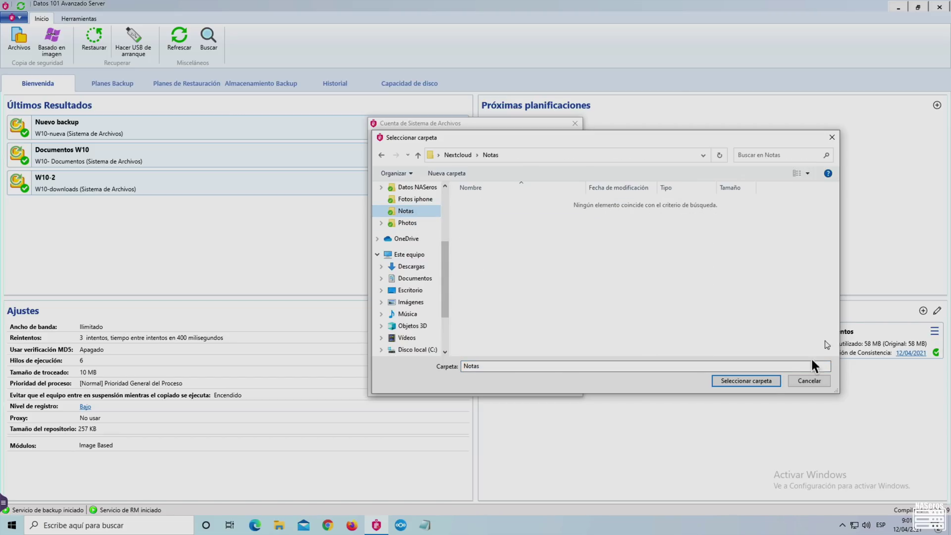
left_click(763, 382)
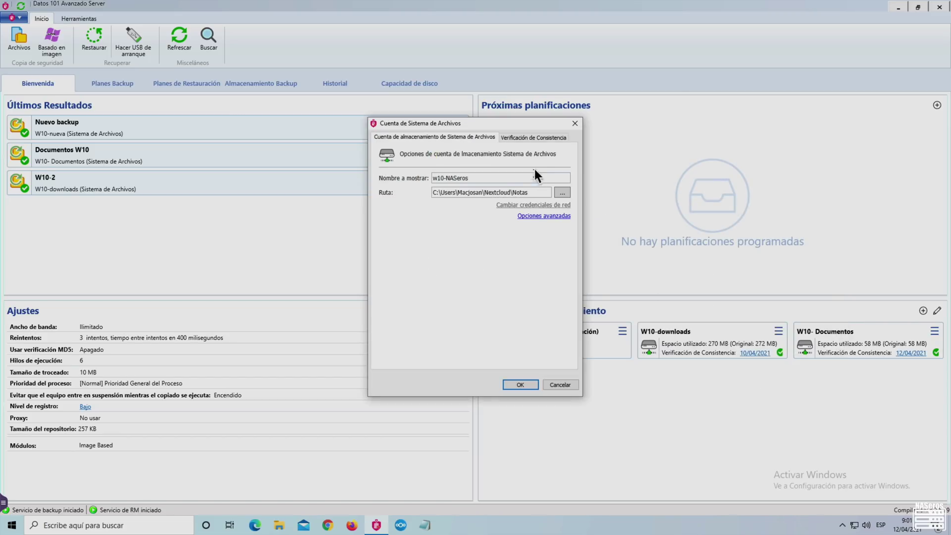
left_click(531, 139)
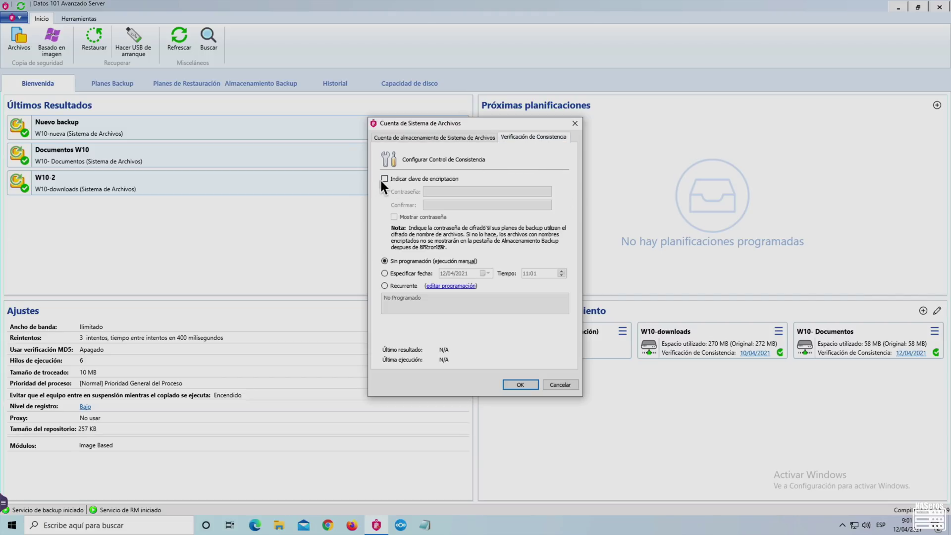
- Leave encryption off and make the consistency check recur daily every 3 hours, 0:00–23:59
left_click(384, 179)
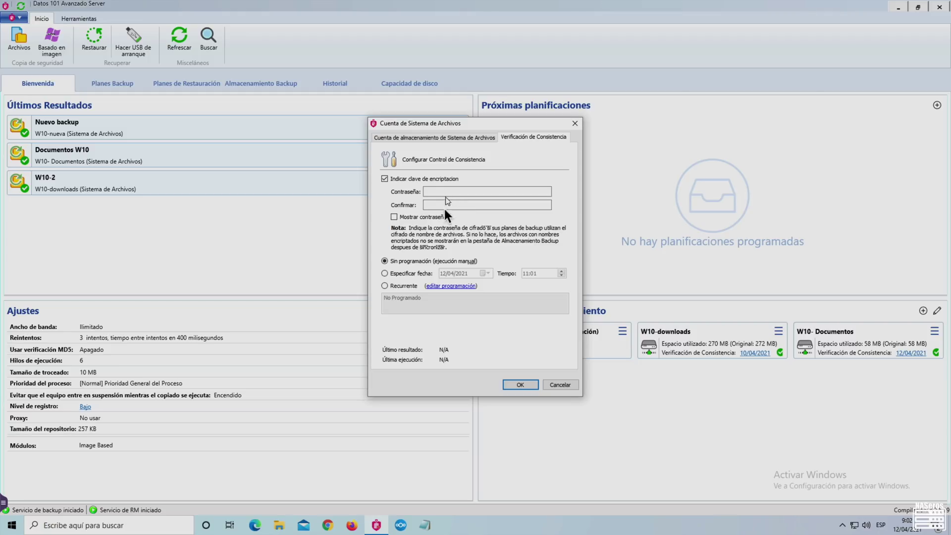
left_click(387, 177)
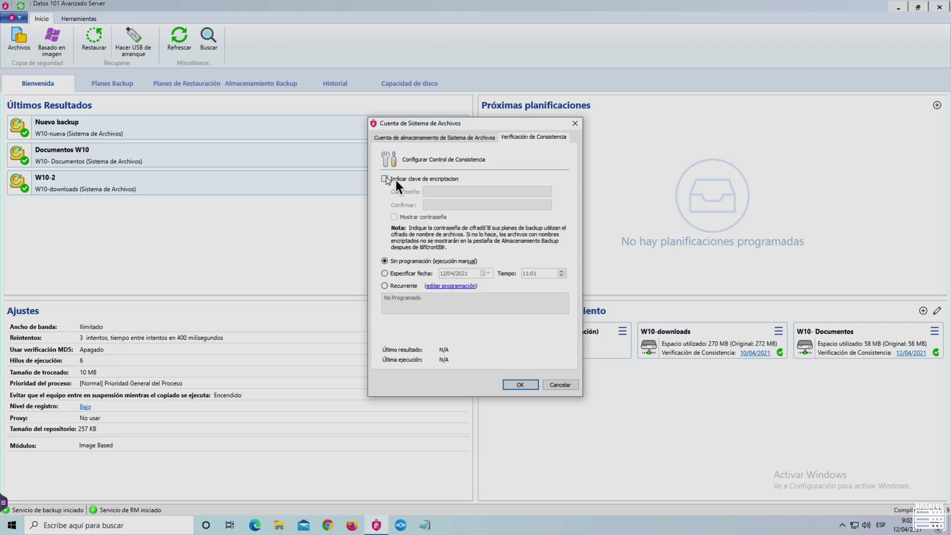
left_click(384, 287)
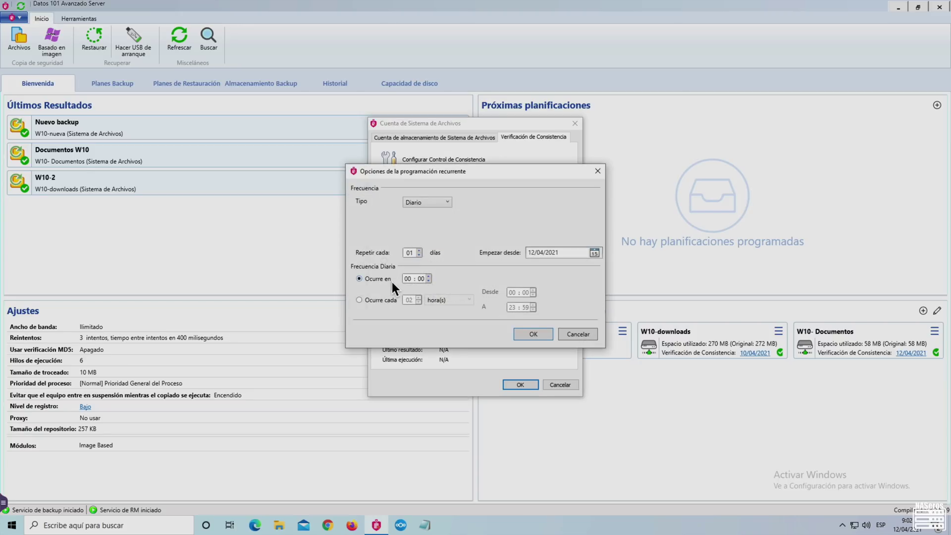
left_click(446, 201)
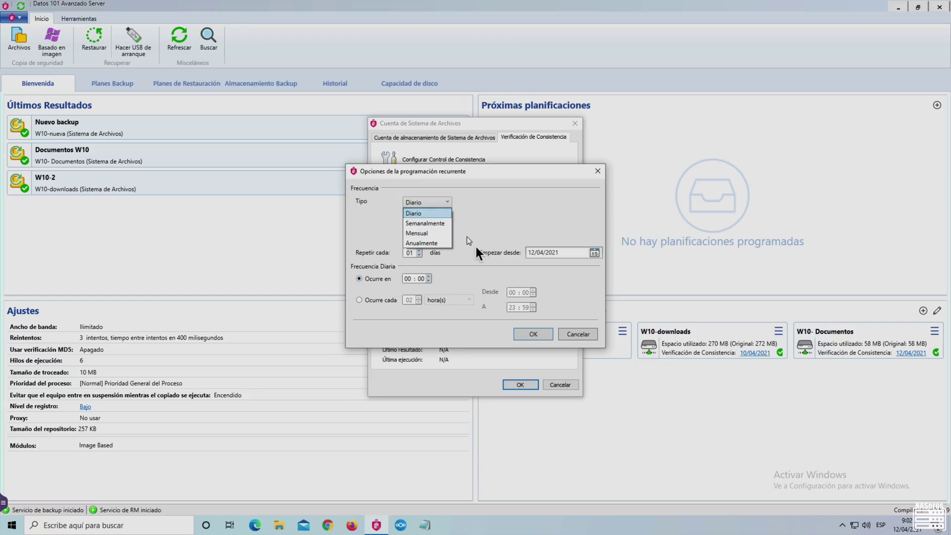
left_click(360, 302)
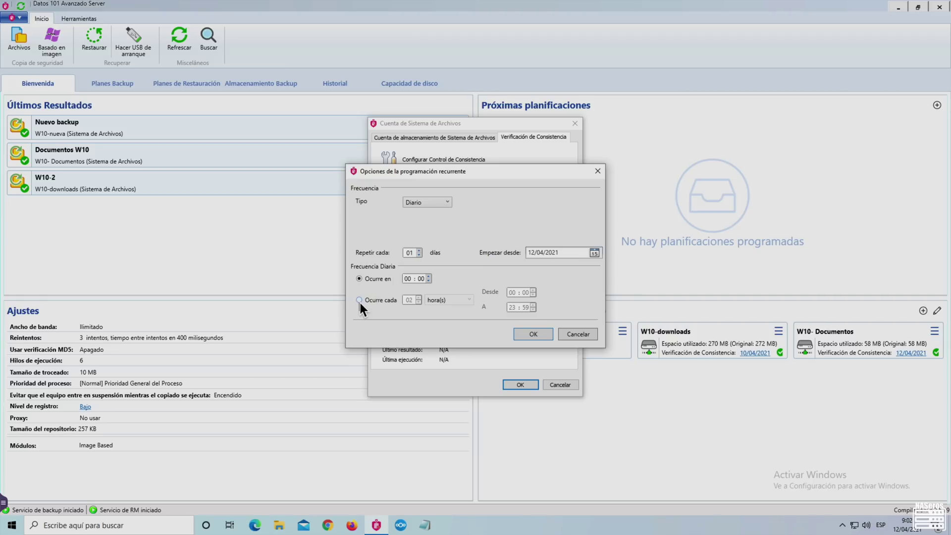
left_click(359, 300)
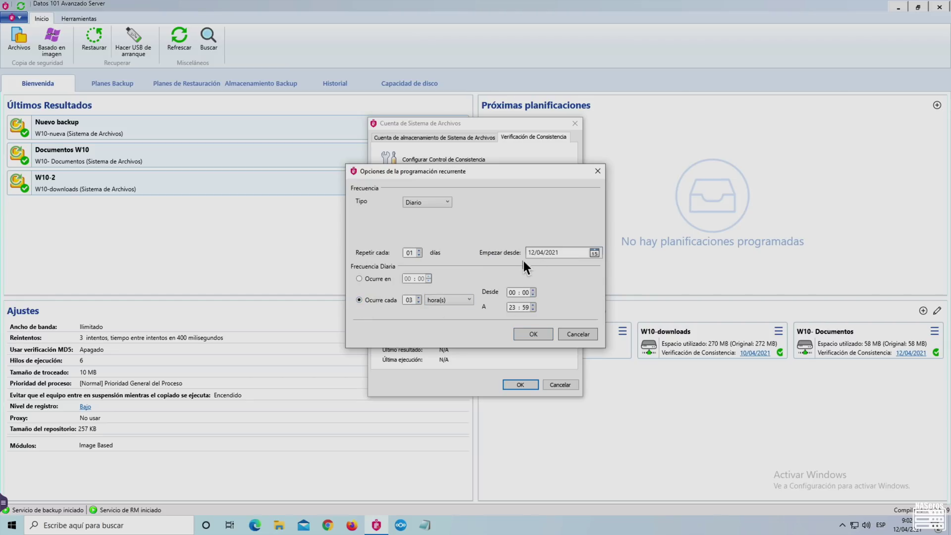
left_click(536, 335)
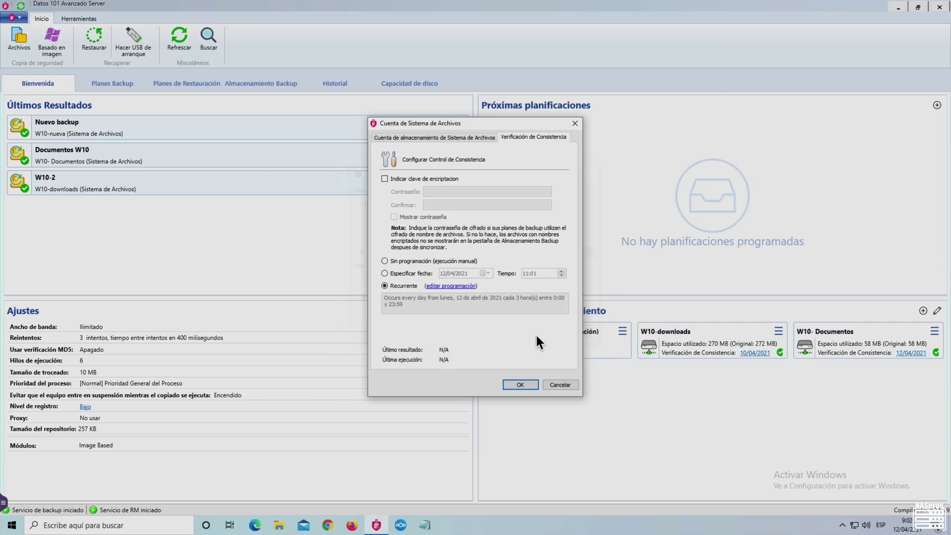
- Save the w10-NASeros account, close the storage accounts list, and bring up program options
left_click(521, 386)
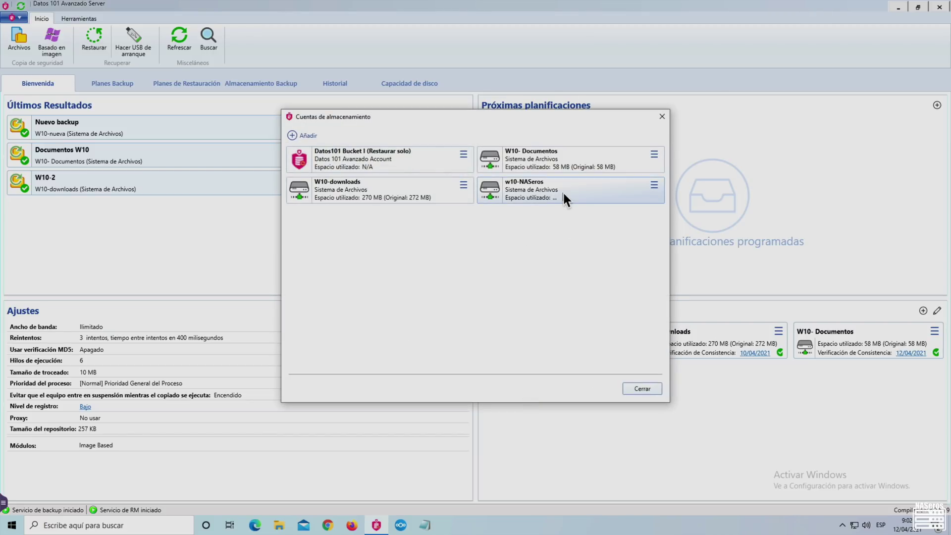
left_click(650, 386)
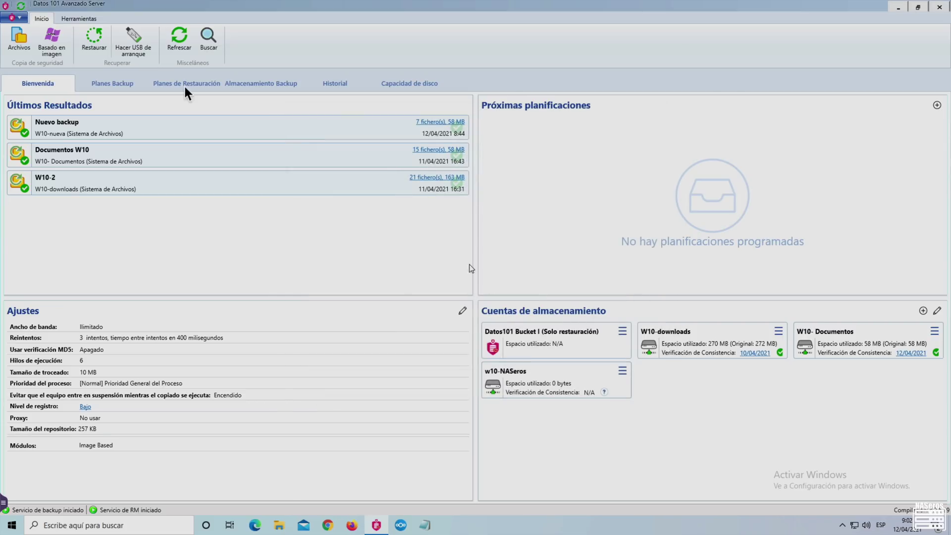
left_click(14, 17)
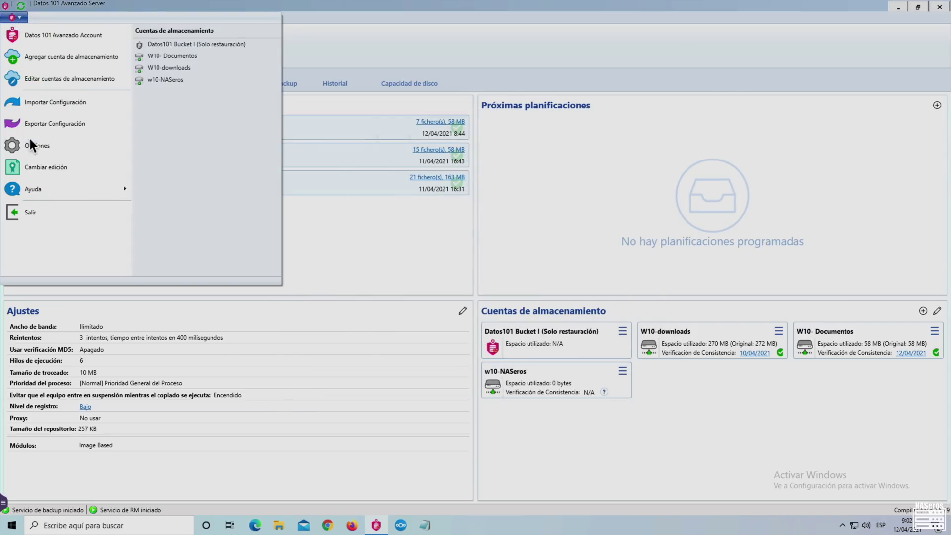
left_click(28, 143)
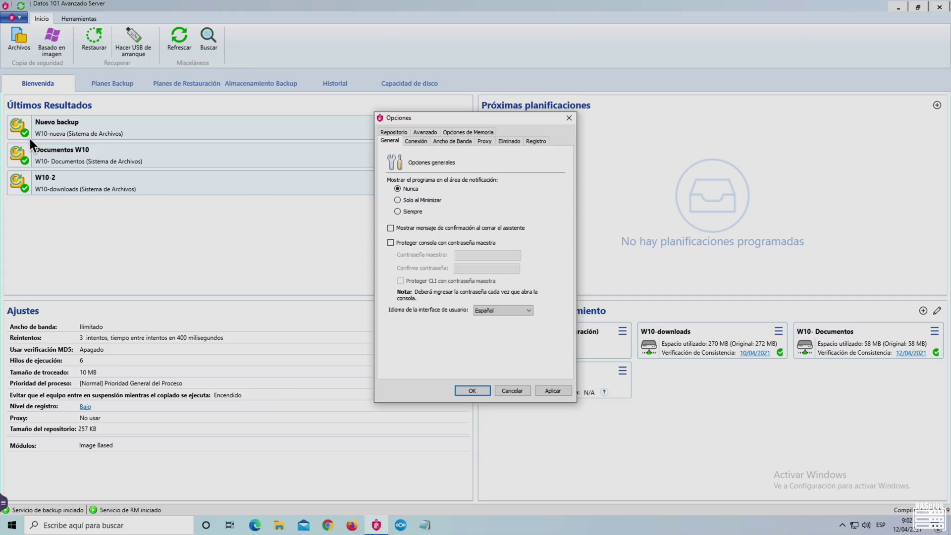
- Review the Bandwidth, Connection, Proxy, Memory, Advanced and Repository option tabs, then close Options
left_click(450, 143)
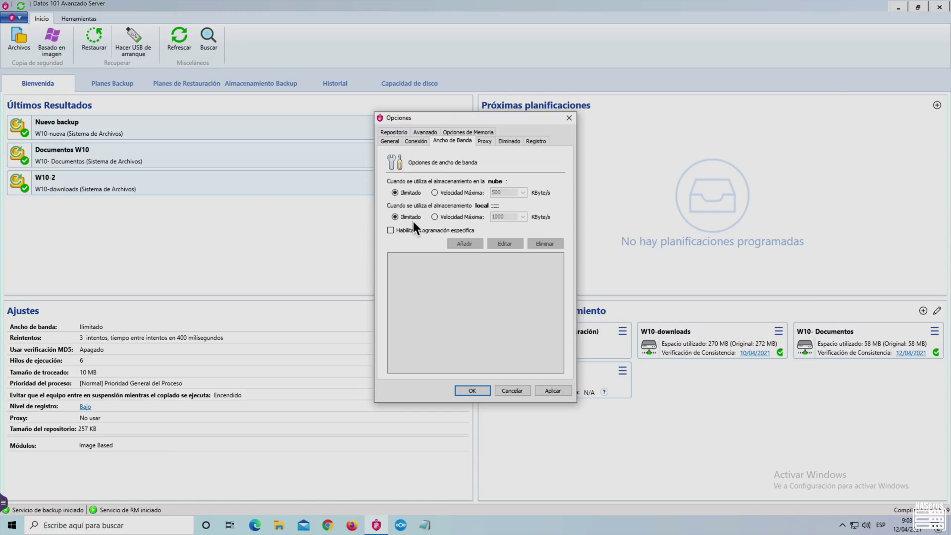
left_click(417, 142)
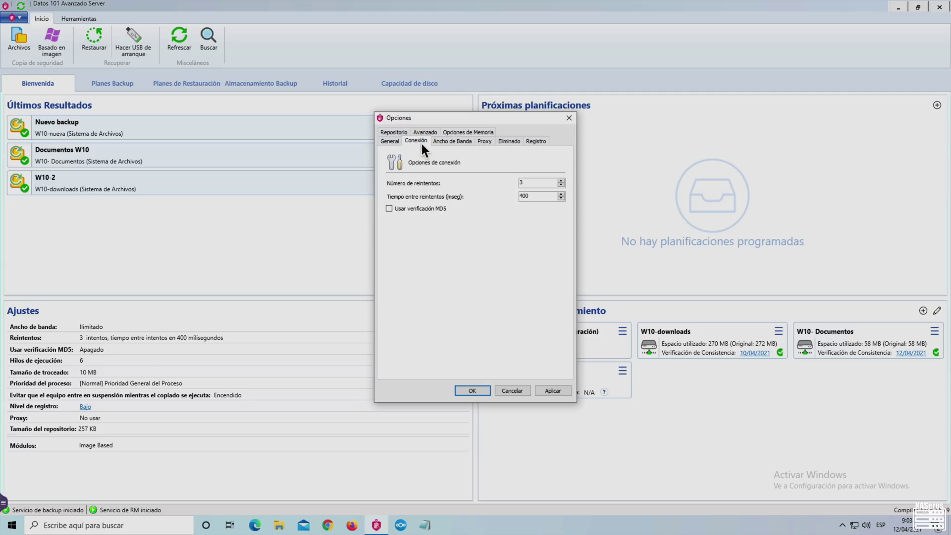
left_click(485, 142)
left_click(470, 132)
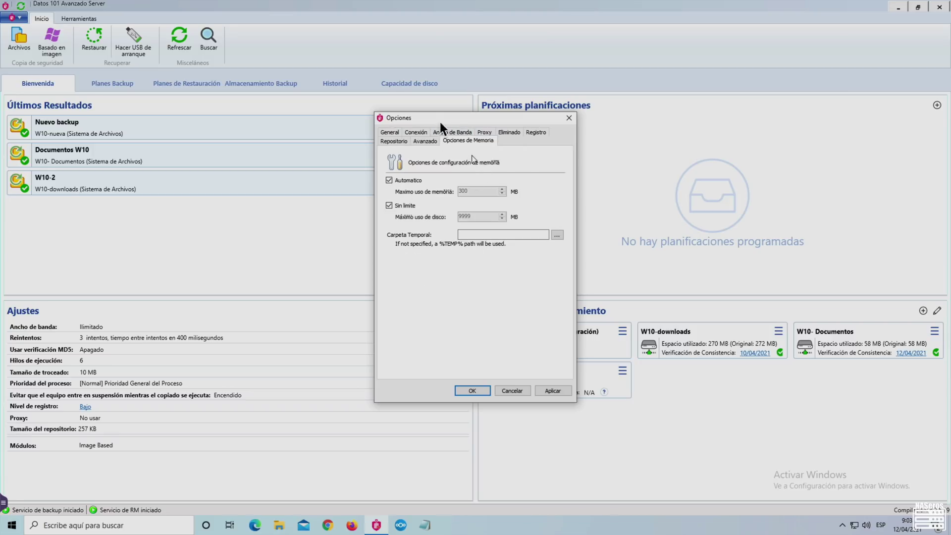
left_click(425, 143)
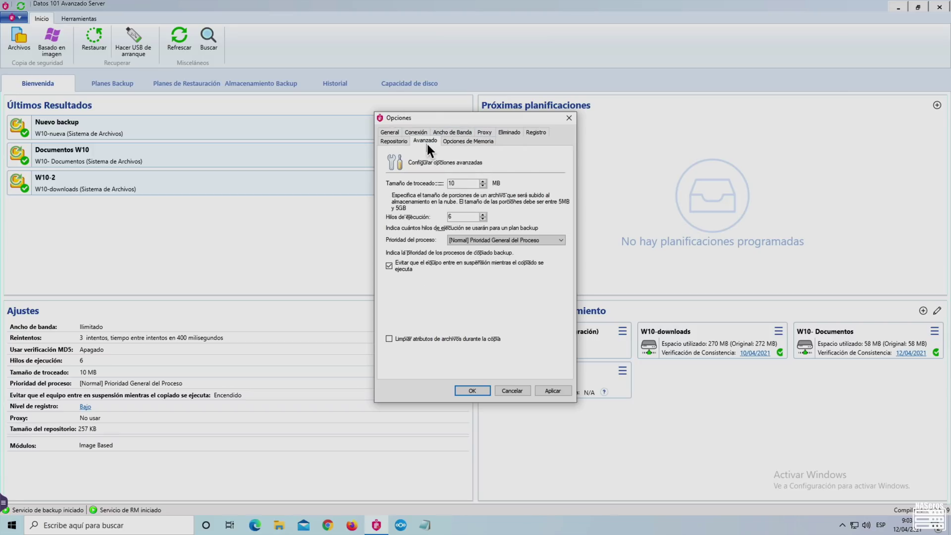
left_click(400, 143)
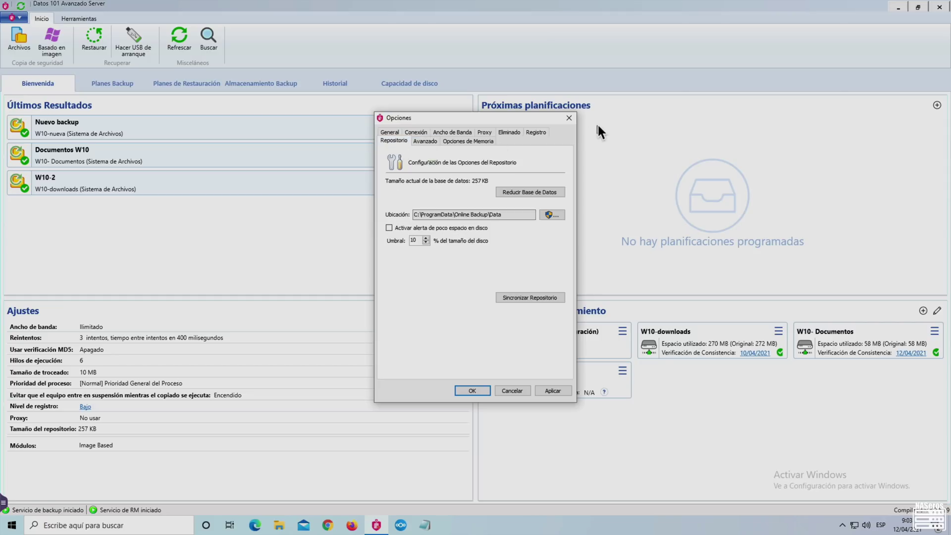
left_click(570, 119)
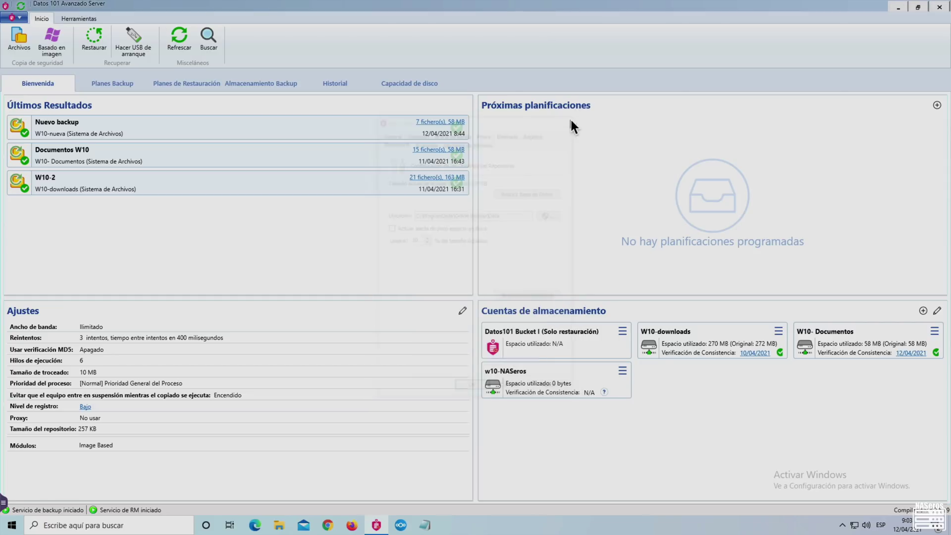
- Run an immediate consistency check on w10-NASeros and confirm the result
left_click(625, 370)
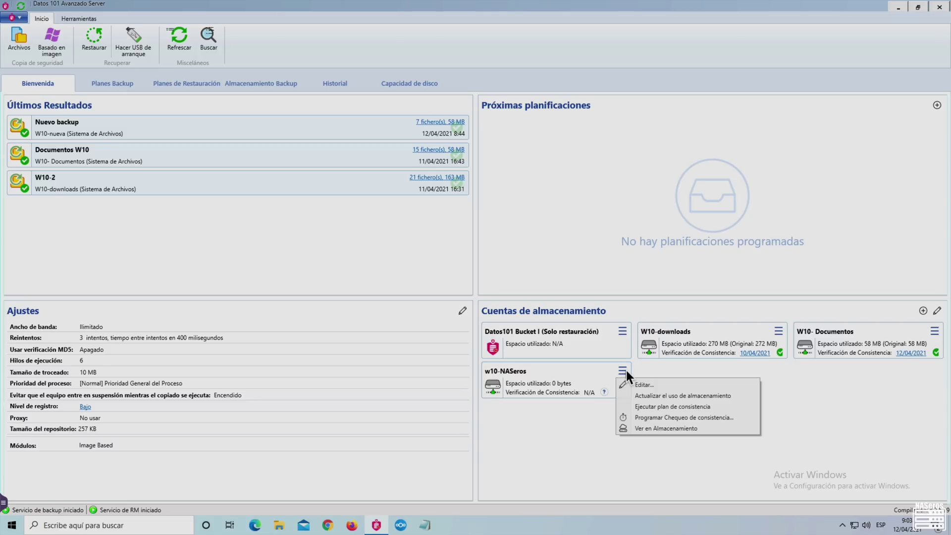
left_click(643, 421)
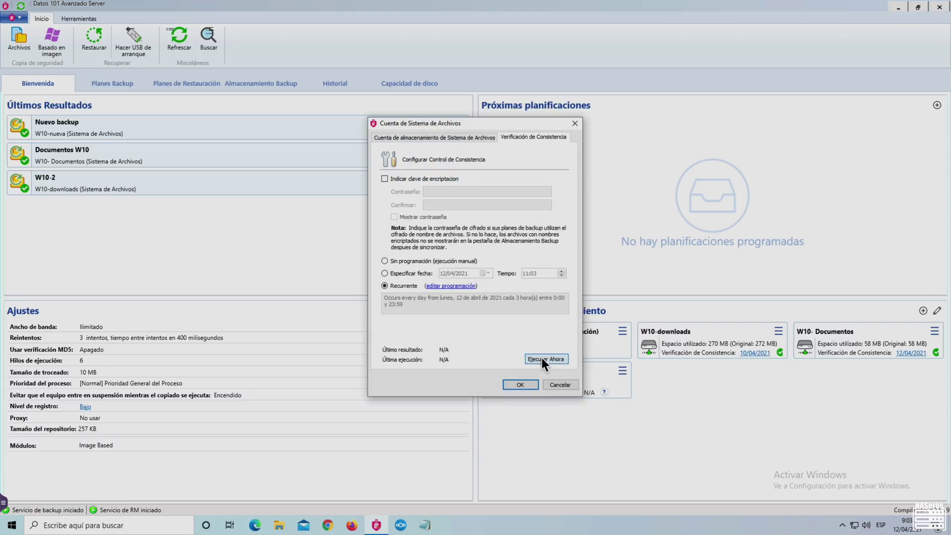
left_click(542, 357)
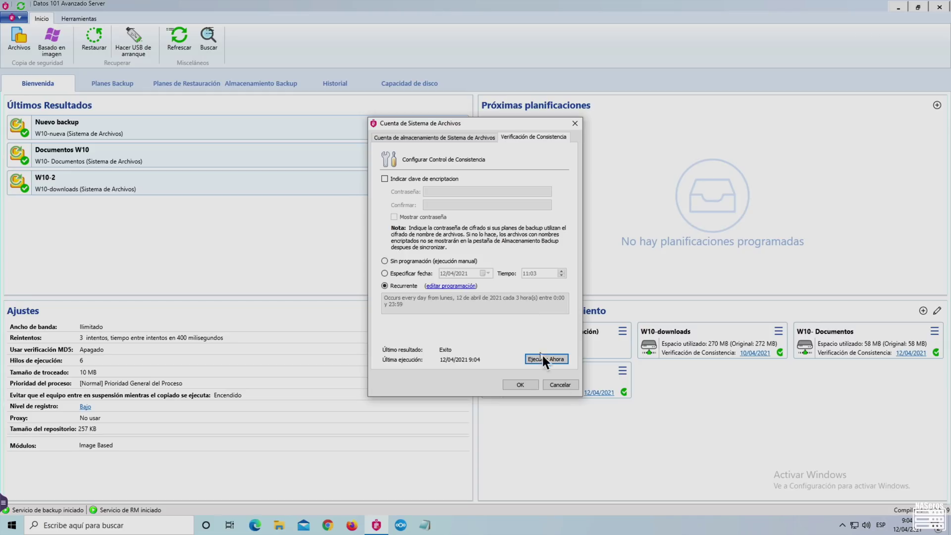
left_click(566, 388)
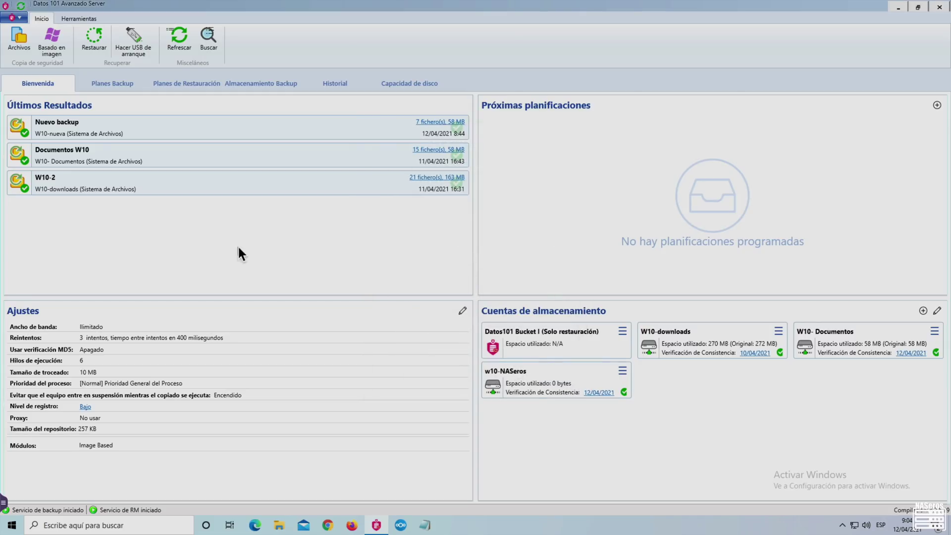
left_click(25, 43)
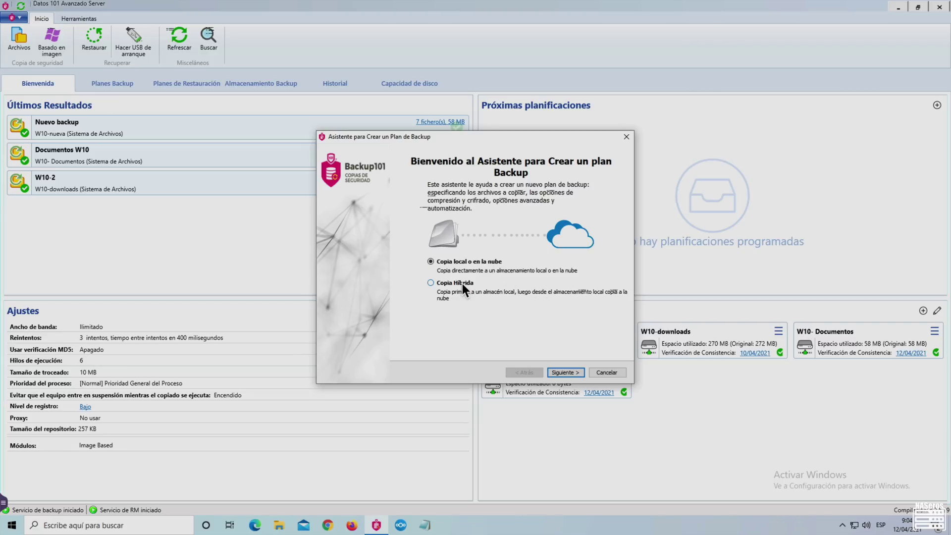
- Choose w10-NASeros as destination and name the plan 'Backup NASeros Video', keeping default block-level options
left_click(577, 372)
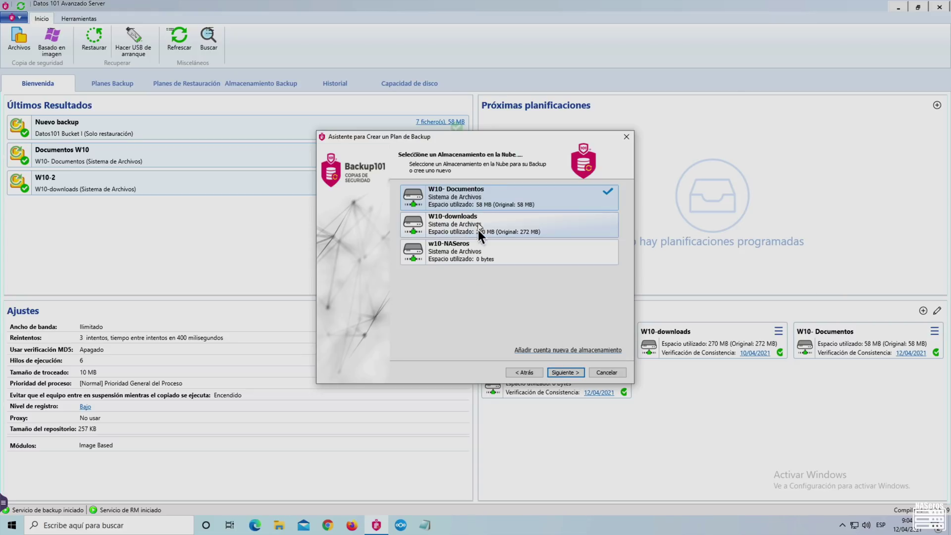
left_click(479, 246)
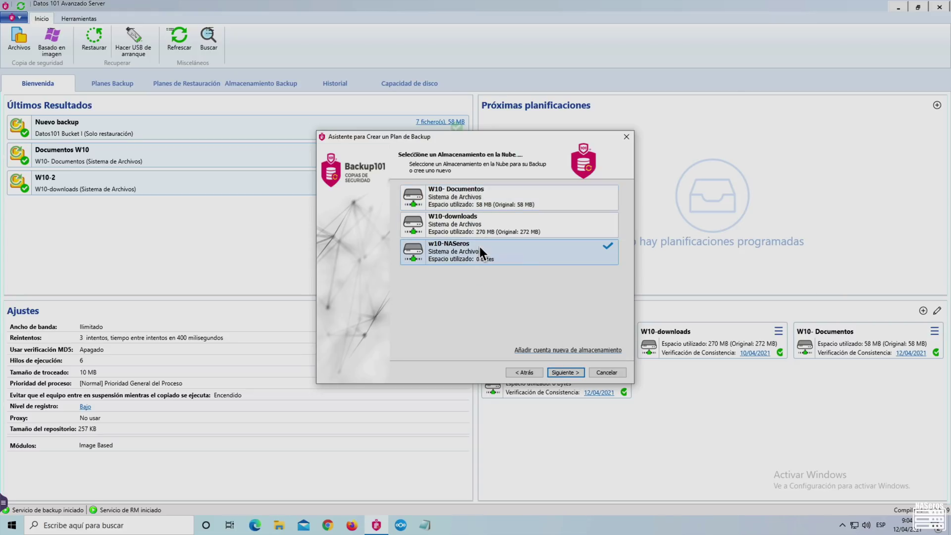
left_click(571, 373)
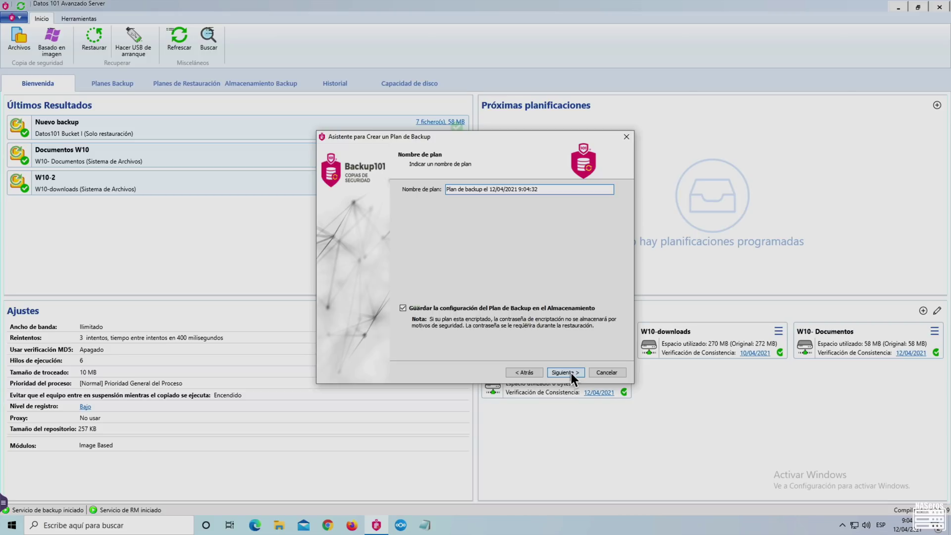
left_click_drag(546, 193, 412, 191)
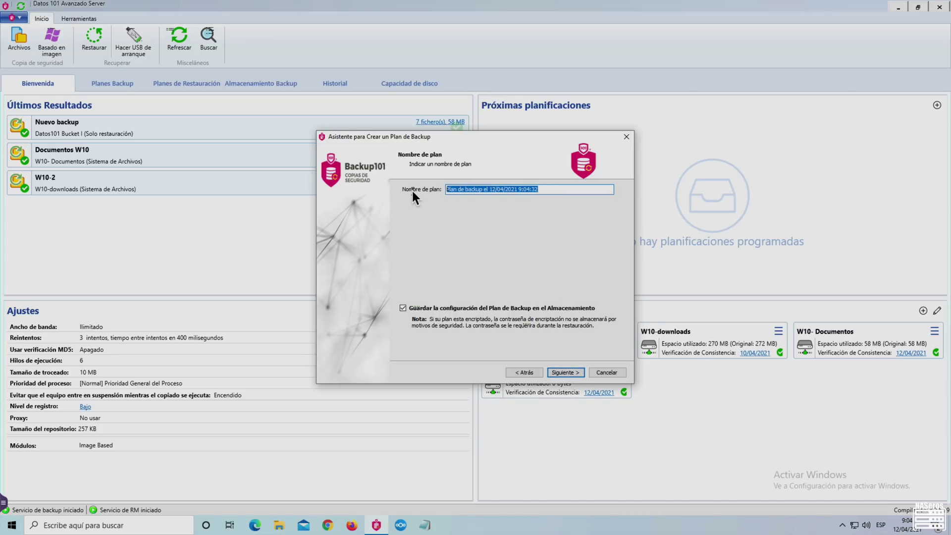
type("Backup NASeros Video")
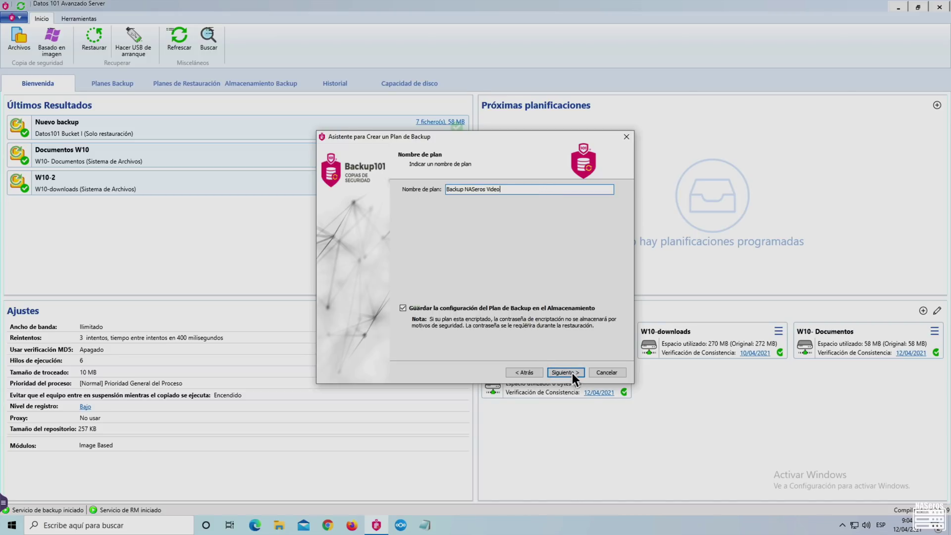
left_click(570, 371)
left_click(571, 372)
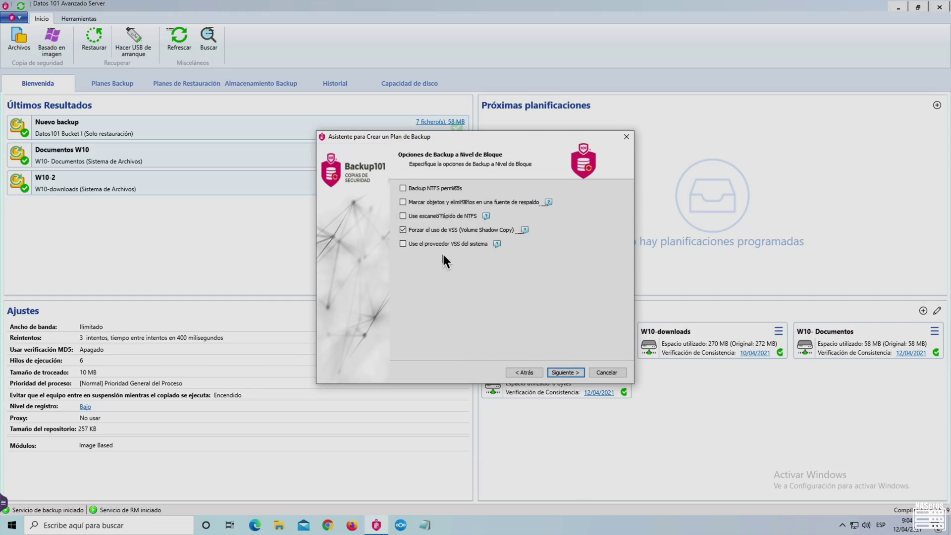
left_click(575, 372)
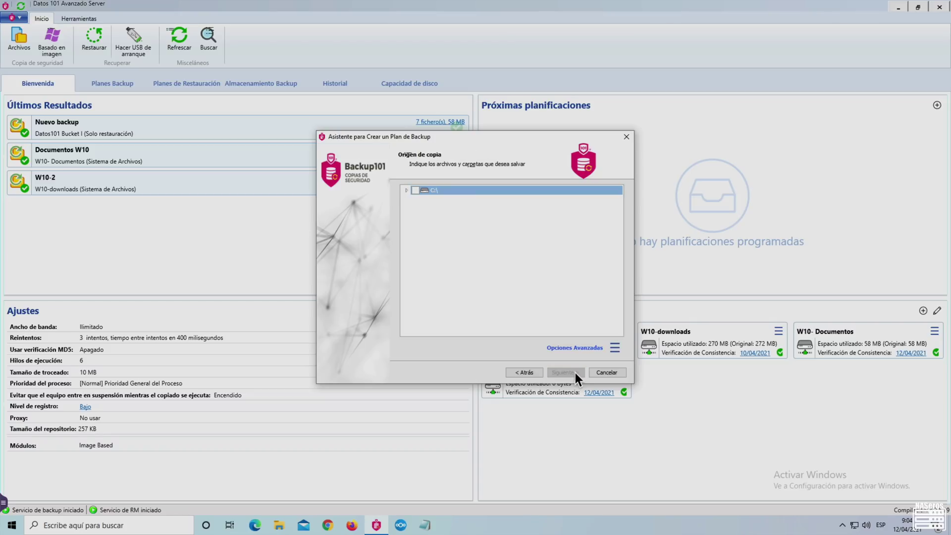
- Select C:\Users\Macjosan\Videos as the folder to back up
left_click(406, 191)
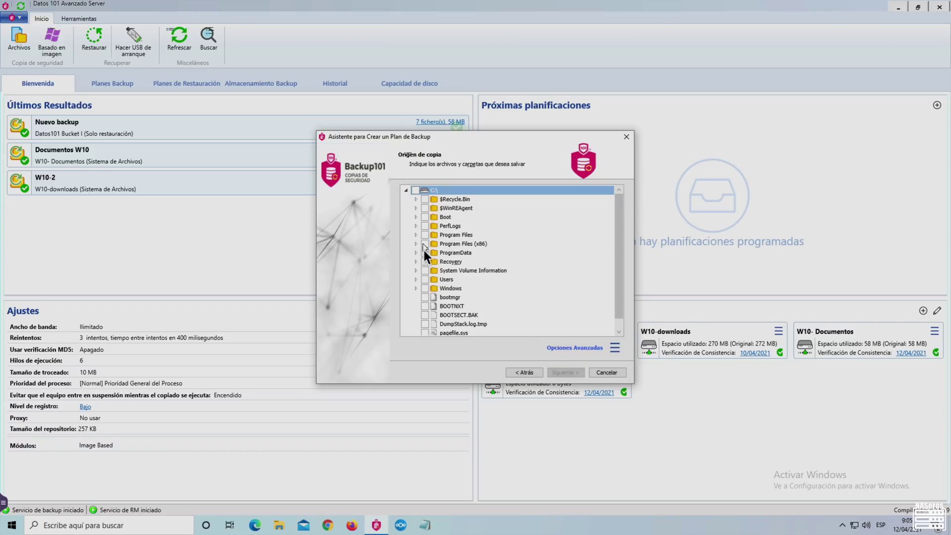
left_click(416, 280)
left_click(427, 295)
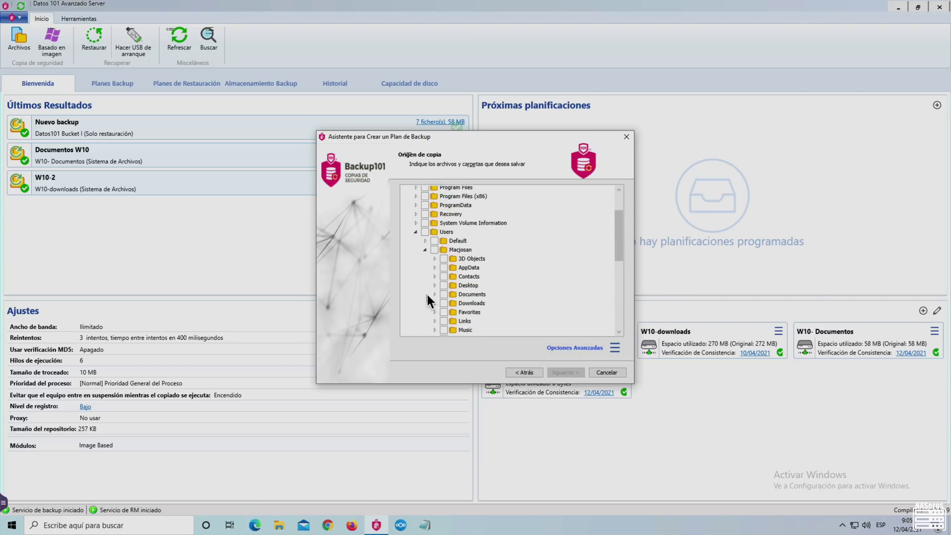
scroll(426, 294, "down", 2)
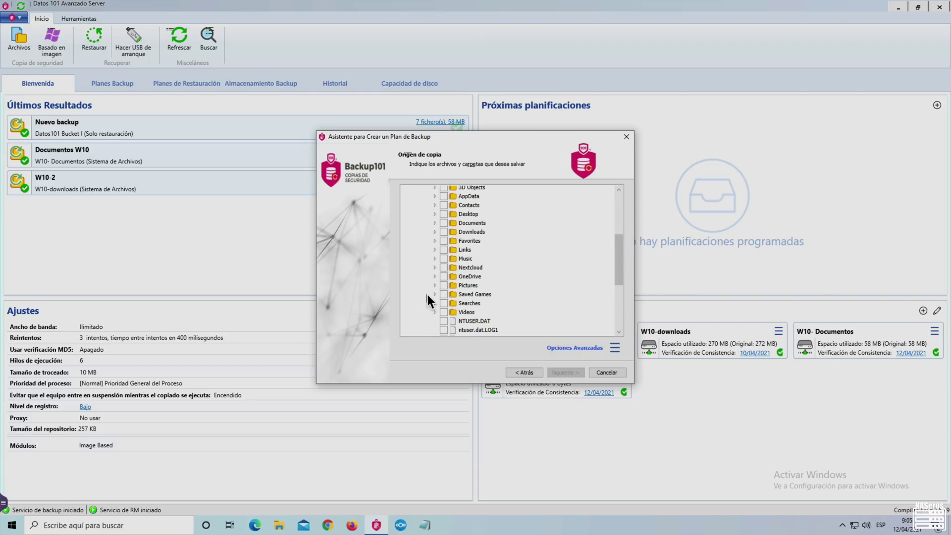
left_click(443, 313)
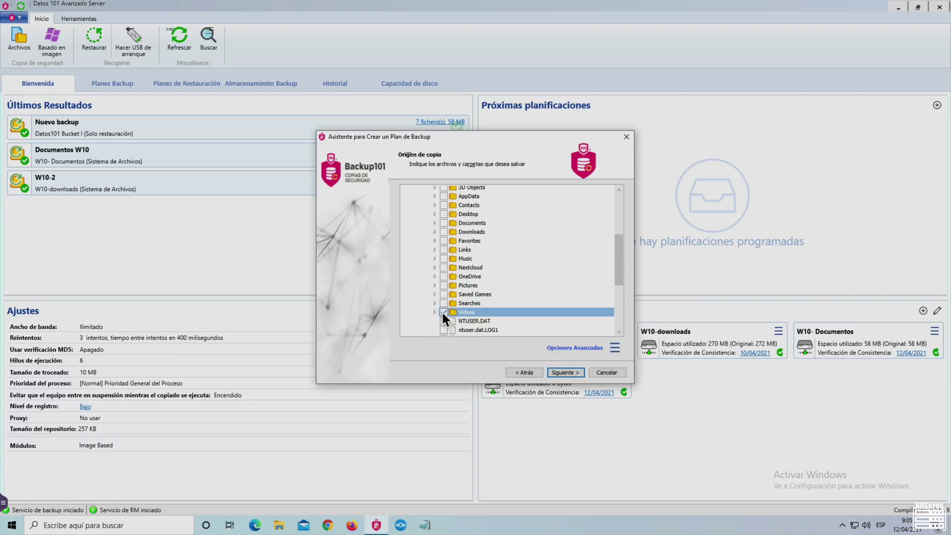
left_click(572, 371)
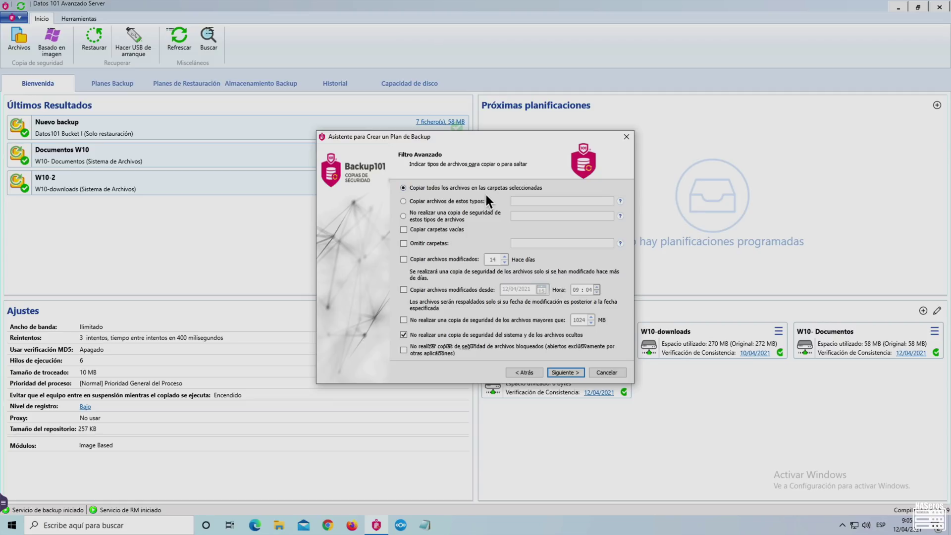
- Leave the advanced filter on 'Copiar todos los archivos' after trying the file-type and date filters
left_click(443, 199)
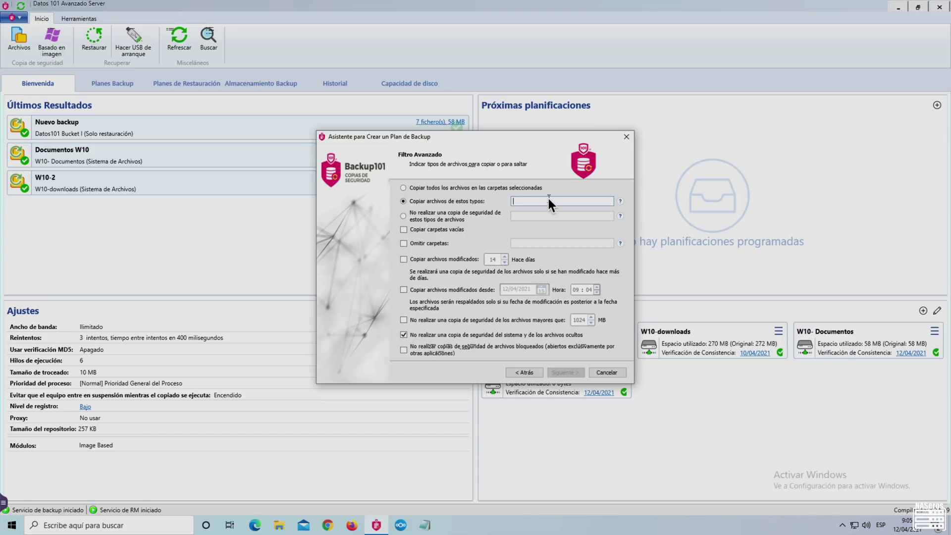
left_click(405, 216)
left_click(521, 218)
left_click(404, 260)
left_click(404, 260)
left_click(403, 187)
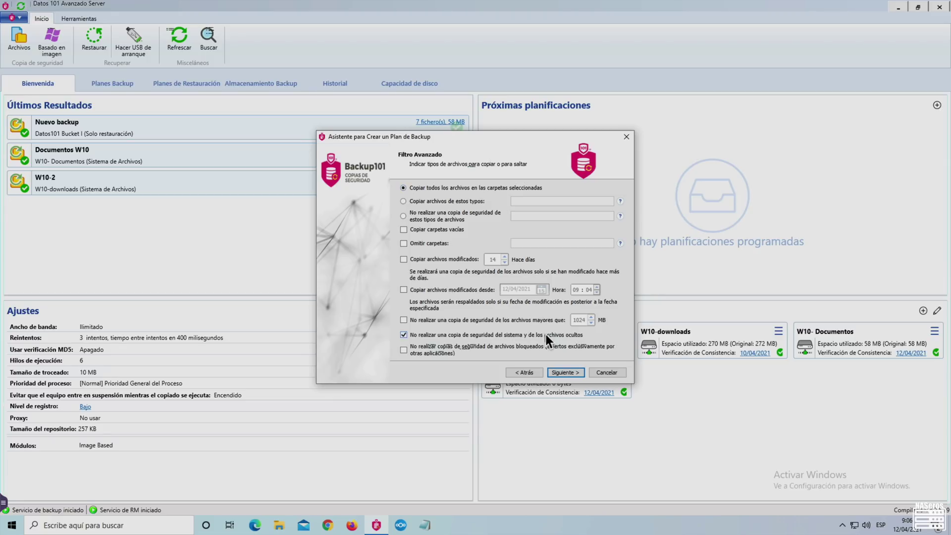
left_click(563, 372)
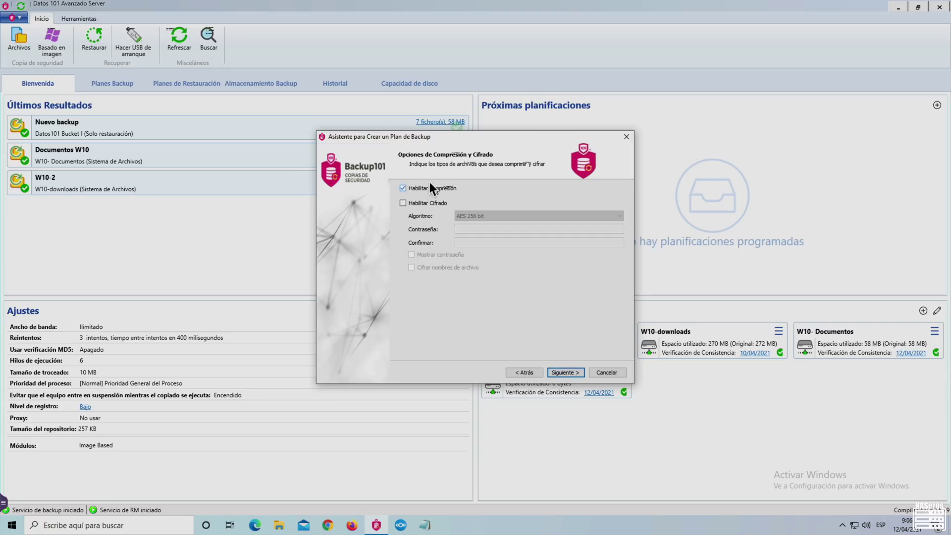
- Keep compression enabled with encryption switched off for the backup
left_click(418, 204)
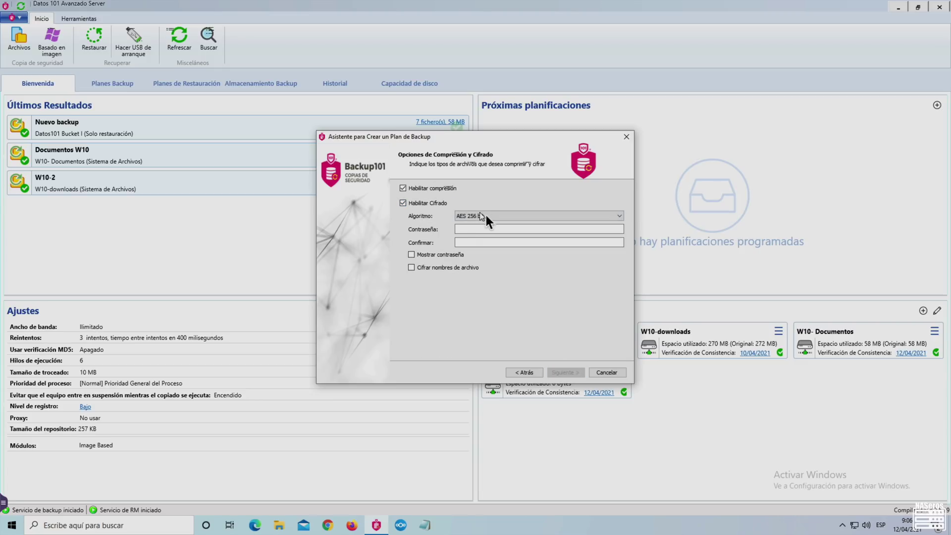
left_click(473, 229)
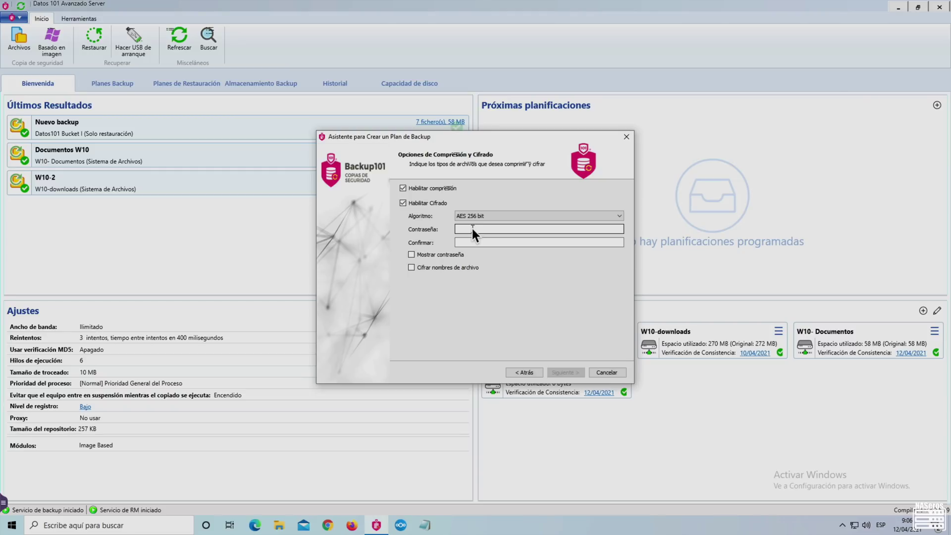
left_click(465, 239)
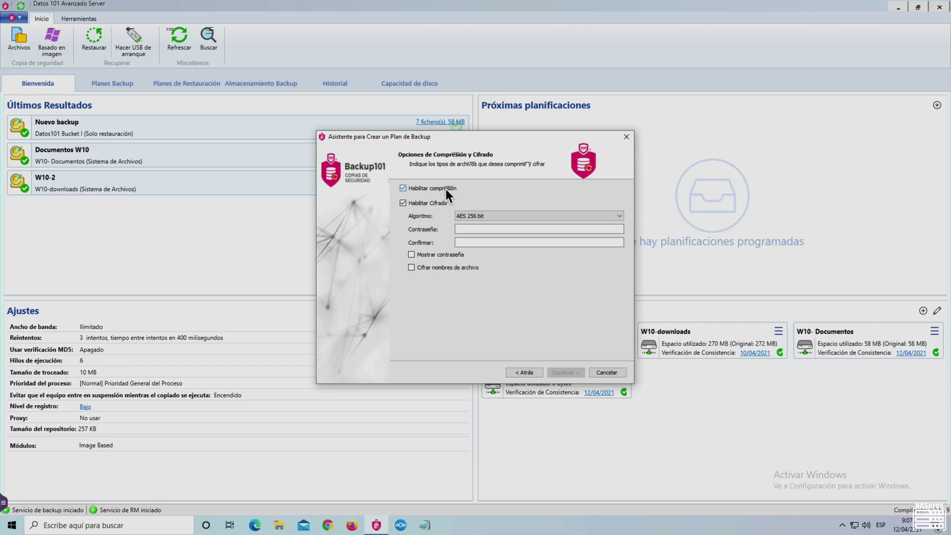
left_click(404, 202)
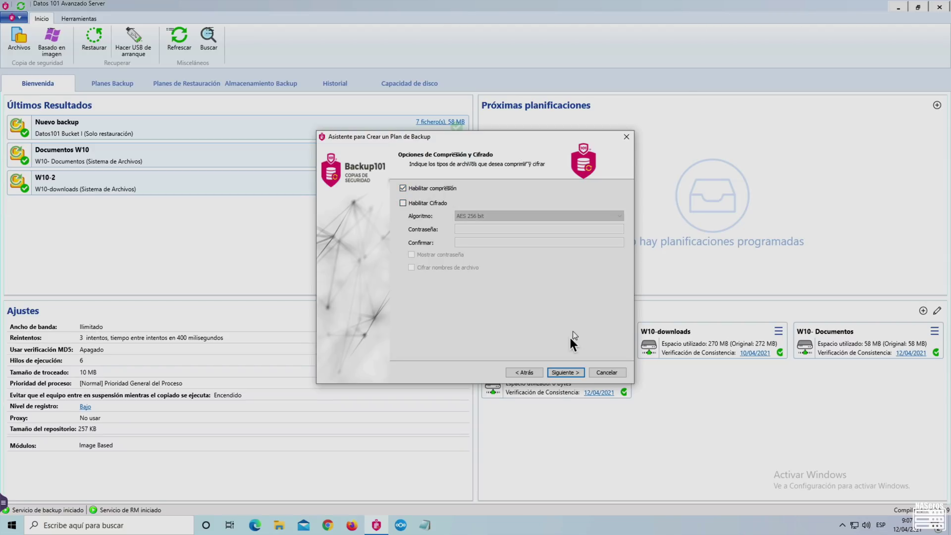
left_click(567, 372)
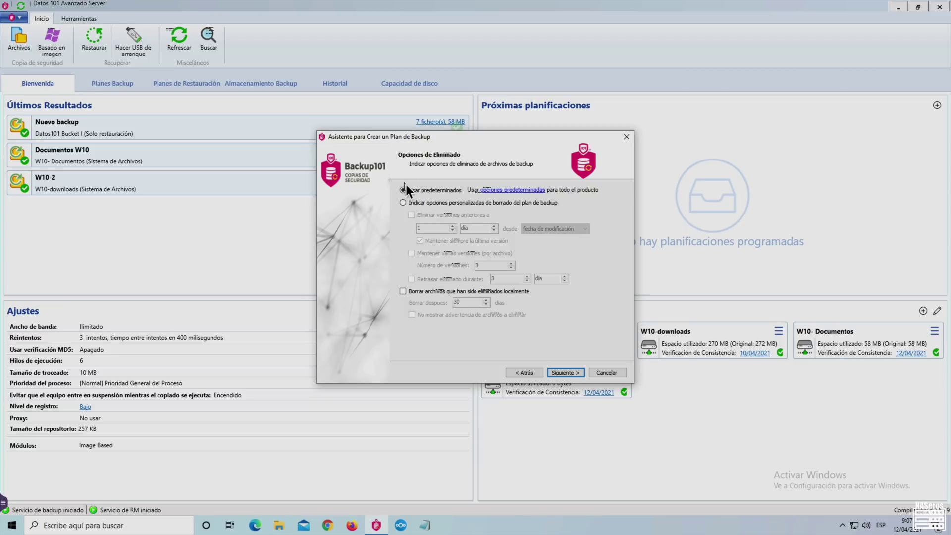
- Keep the default 'Usar predeterminados' deletion settings for old backup versions
left_click(403, 202)
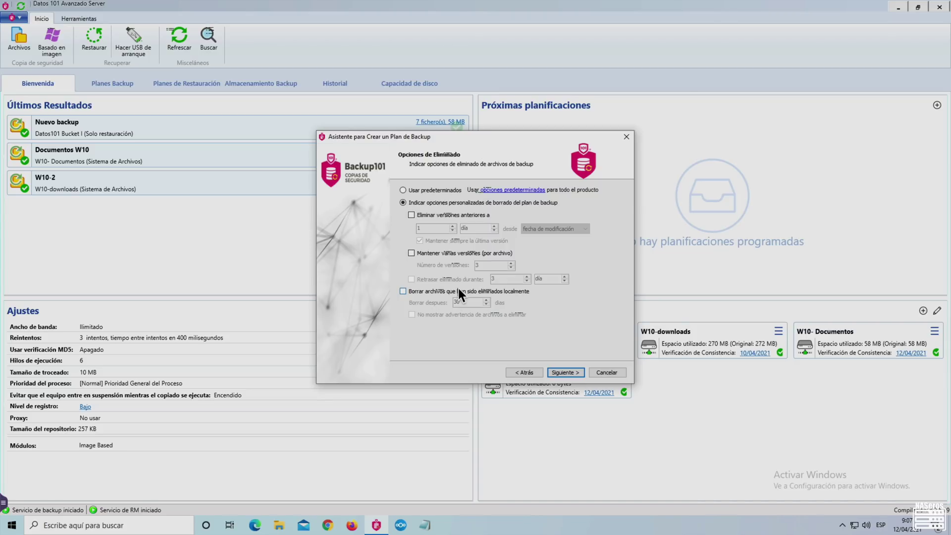
left_click(405, 189)
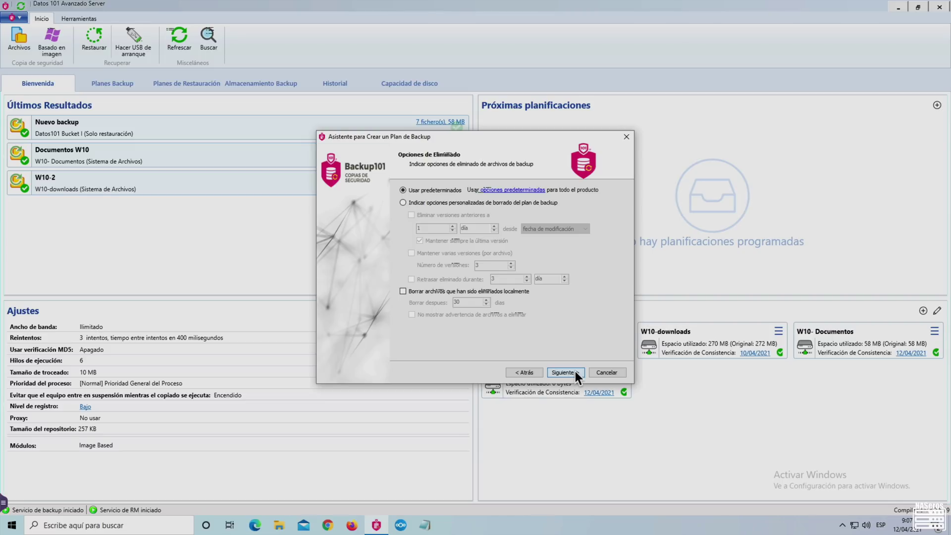
left_click(575, 372)
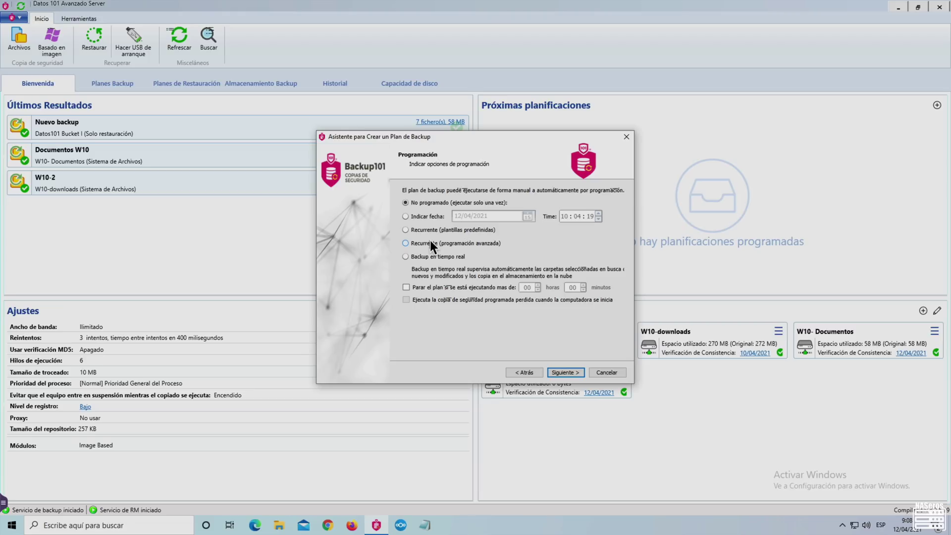
- Set the plan to No programado and finish it through Pre/Post Actions, Notification and Summary
left_click(405, 257)
left_click(405, 203)
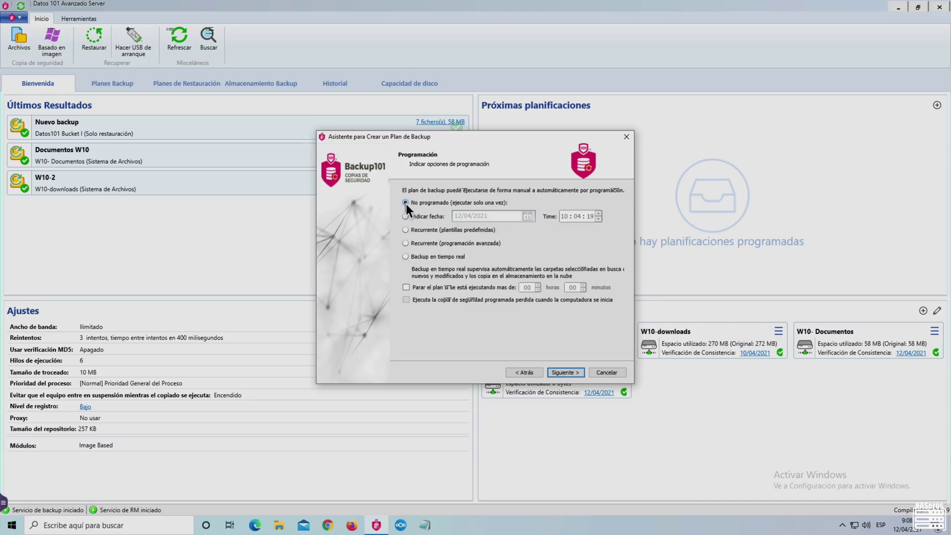
left_click(575, 373)
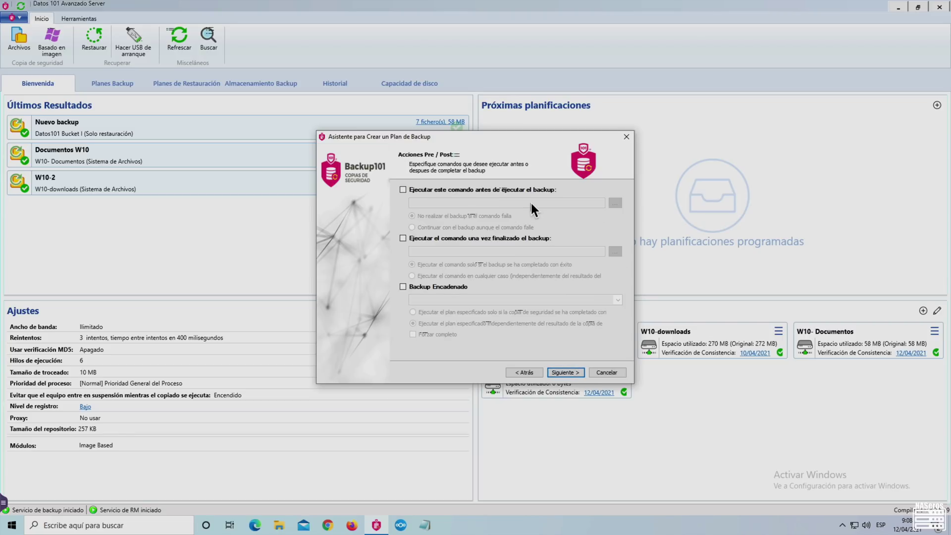
left_click(577, 373)
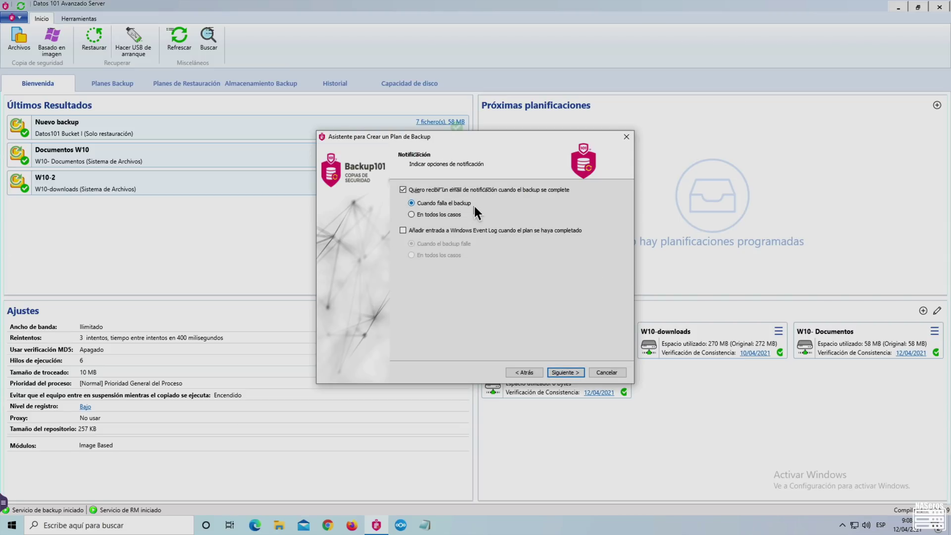
left_click(557, 371)
left_click(557, 371)
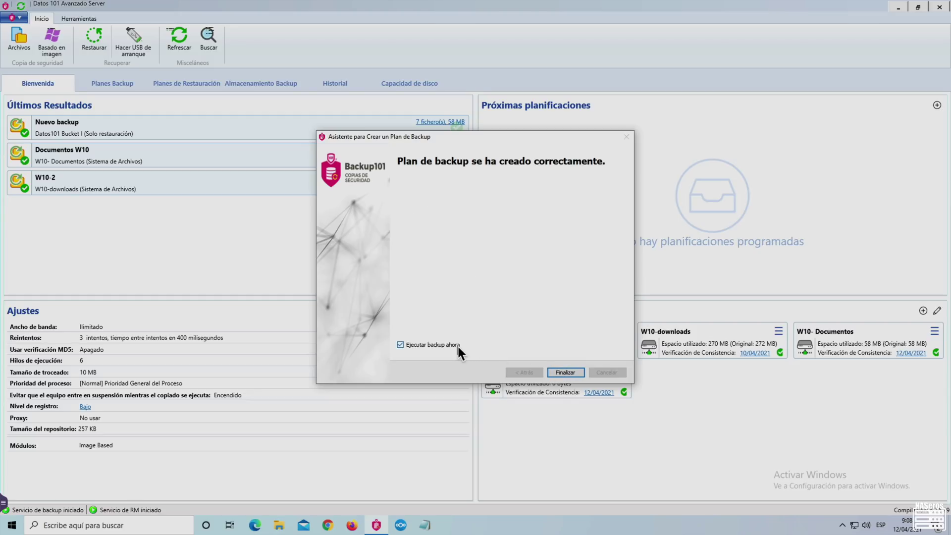
left_click(565, 372)
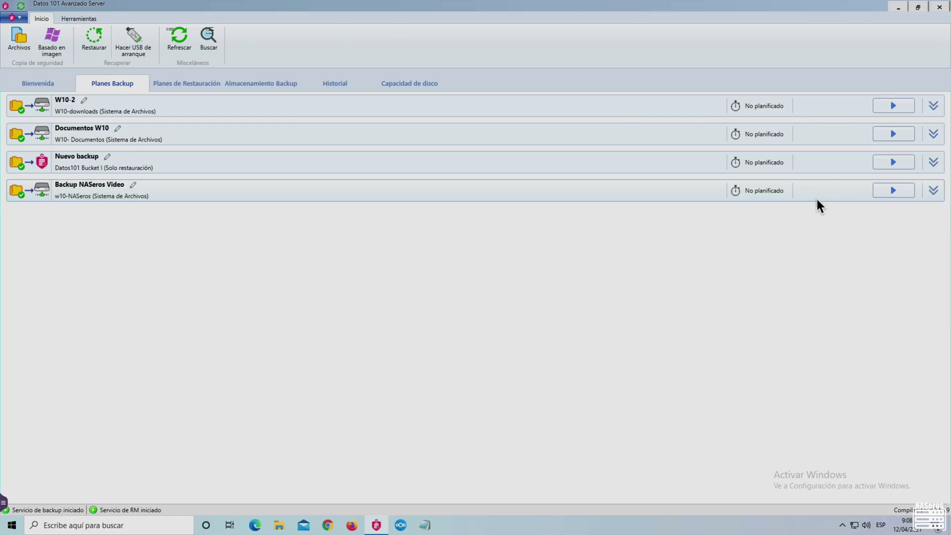
- Check the Backup NASeros Video plan's details, start and cancel an image-based backup, then view restore plans
left_click(934, 193)
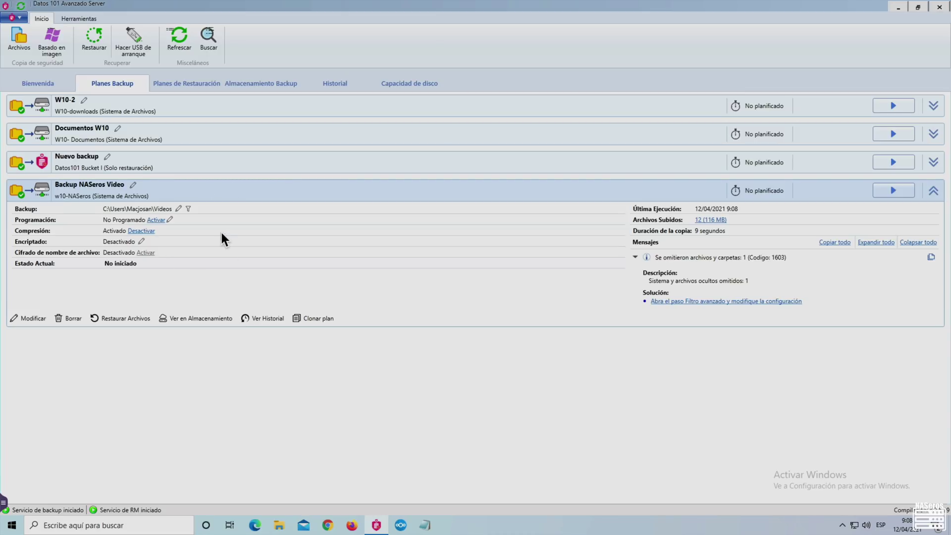
left_click(52, 45)
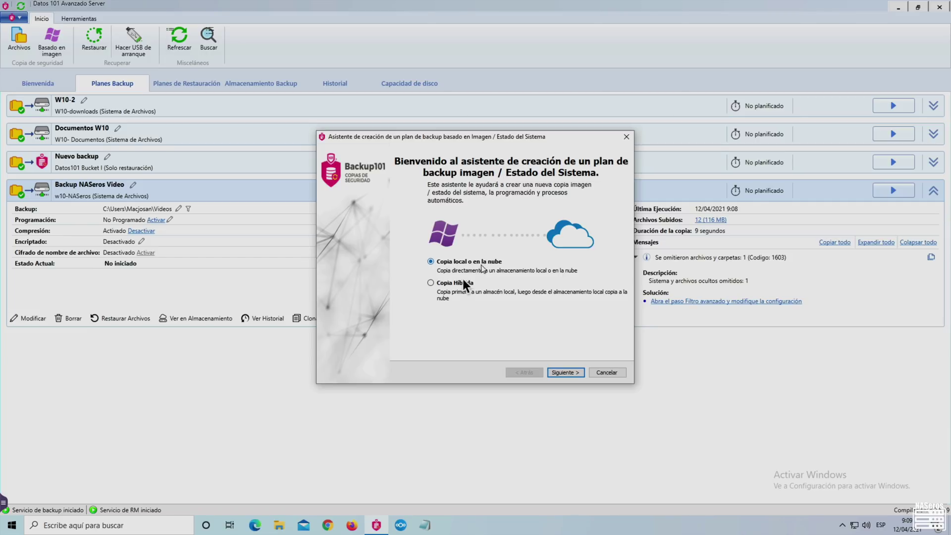
left_click(561, 371)
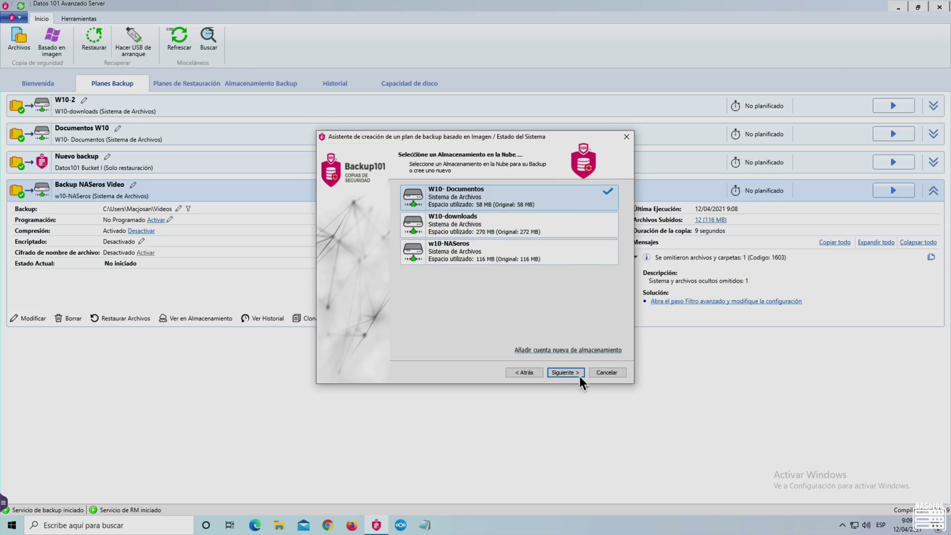
left_click(577, 375)
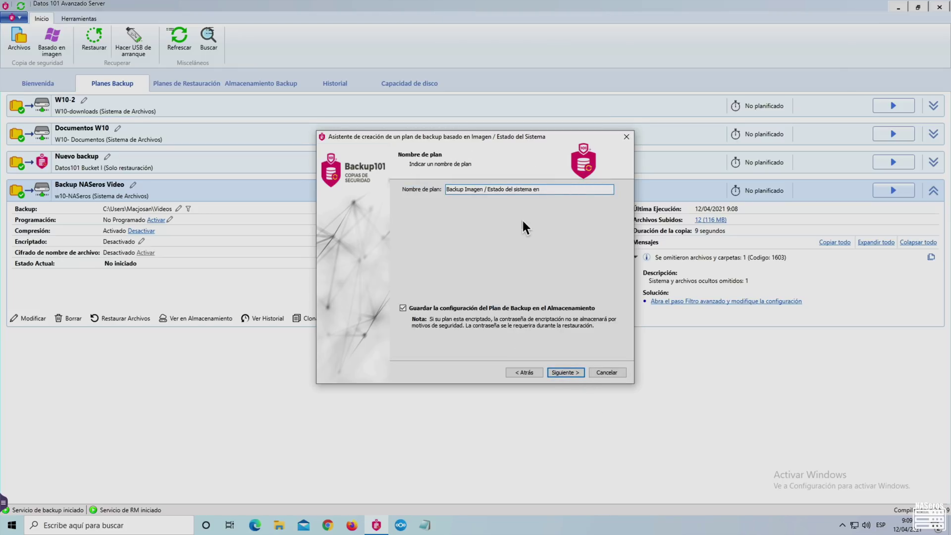
left_click(606, 372)
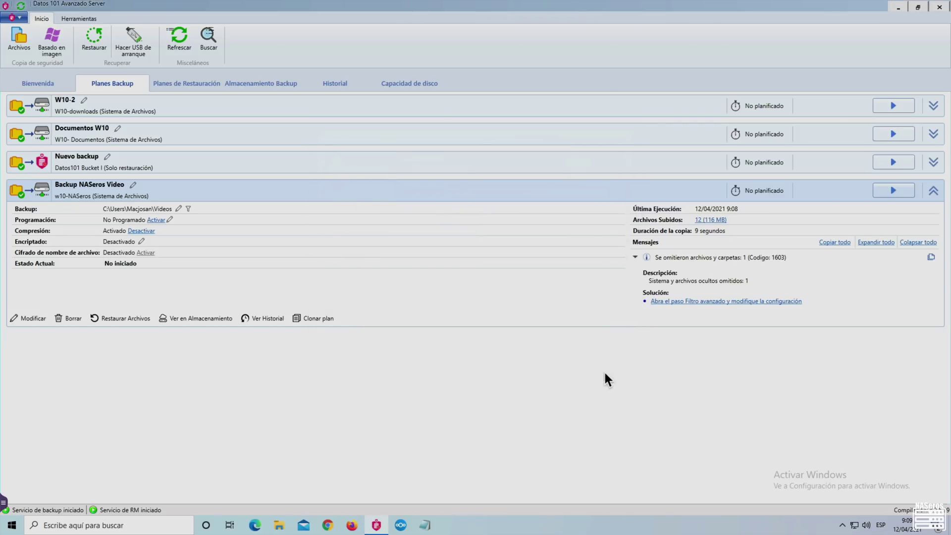
left_click(174, 84)
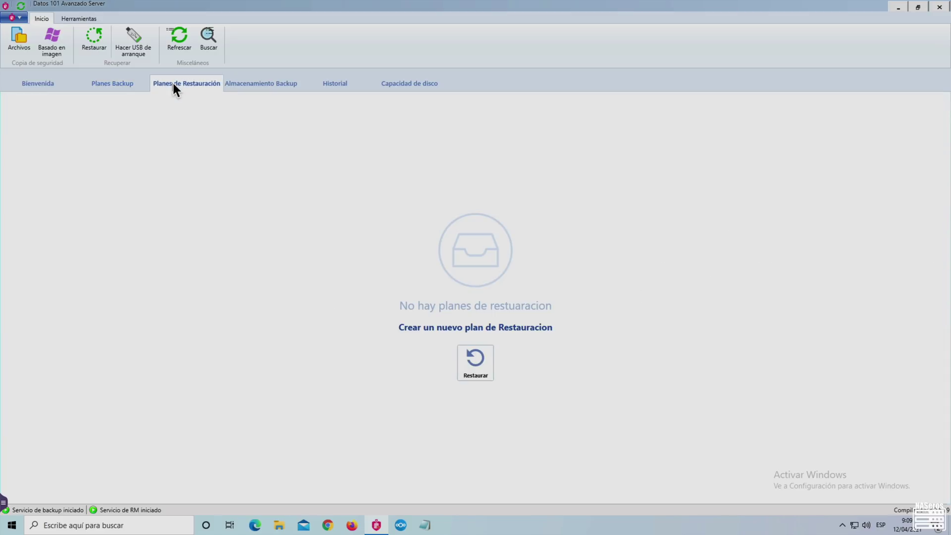
- Browse the Almacenamiento Backup, Historial and Capacidad de disco views, then launch the Restore Wizard
left_click(243, 92)
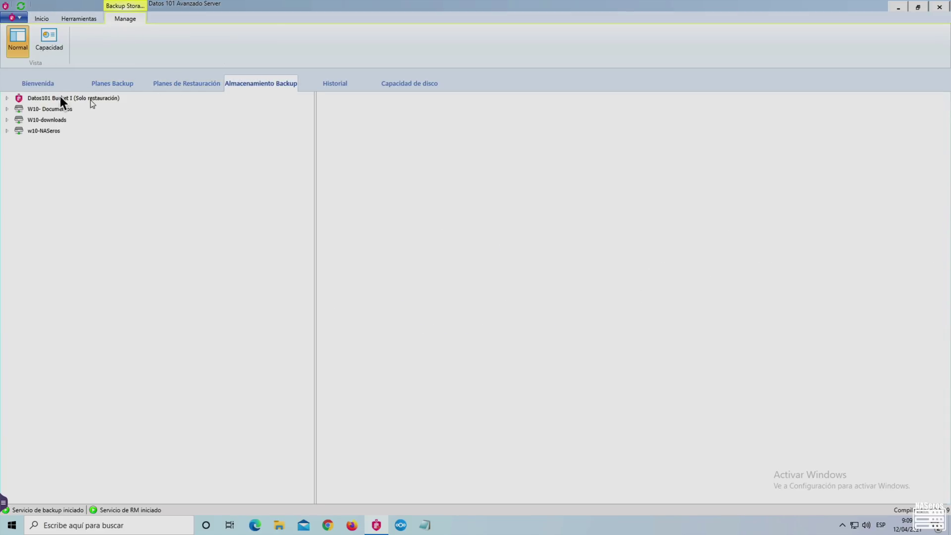
left_click(325, 84)
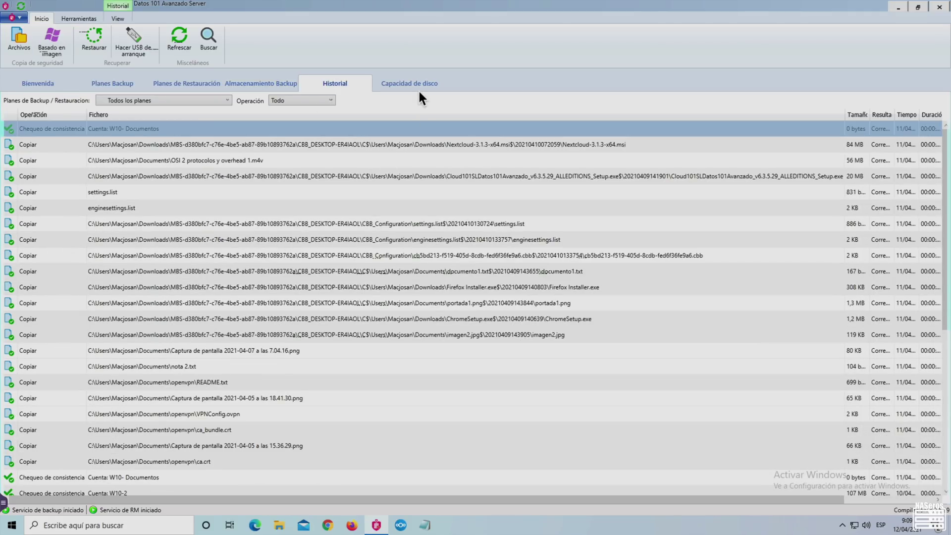
left_click(418, 88)
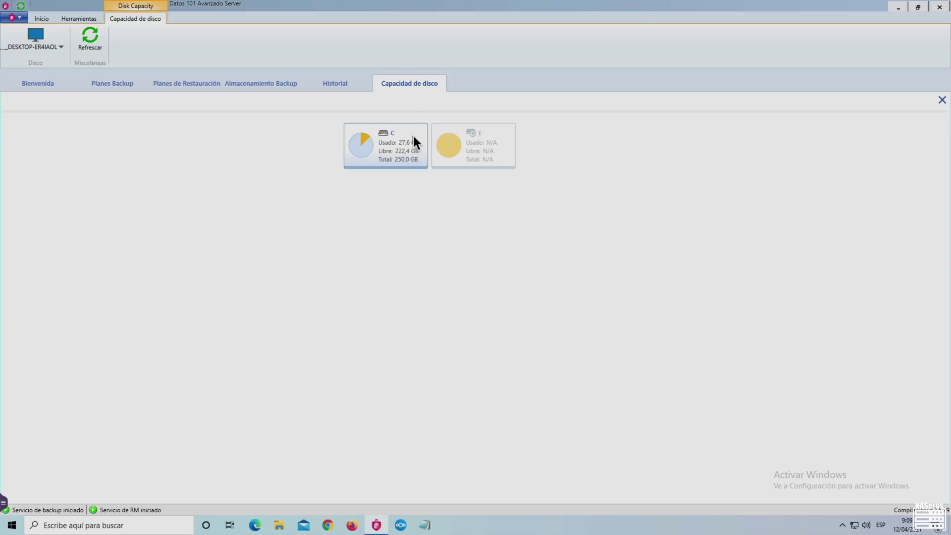
left_click(40, 19)
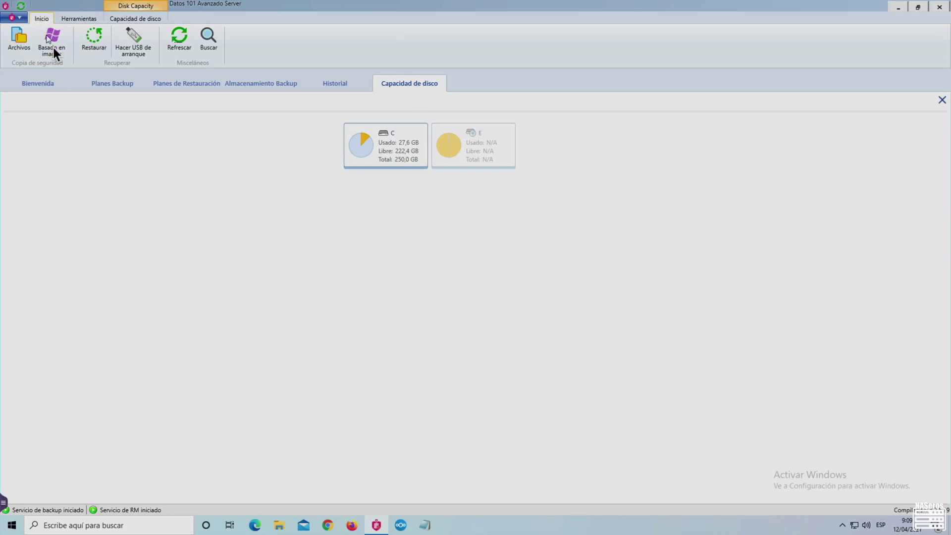
left_click(97, 52)
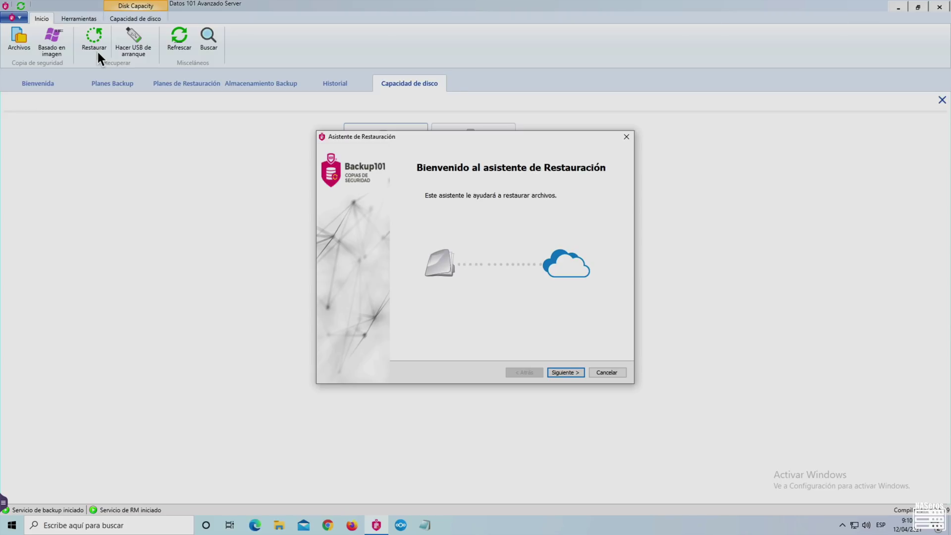
- Choose the w10-NASeros storage as the restore source, then bring up File Explorer
left_click(572, 374)
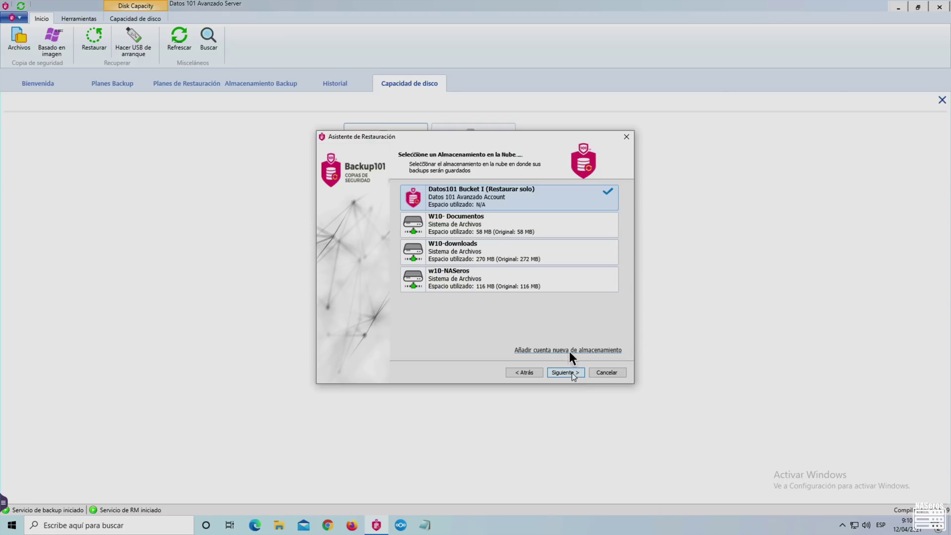
left_click(498, 277)
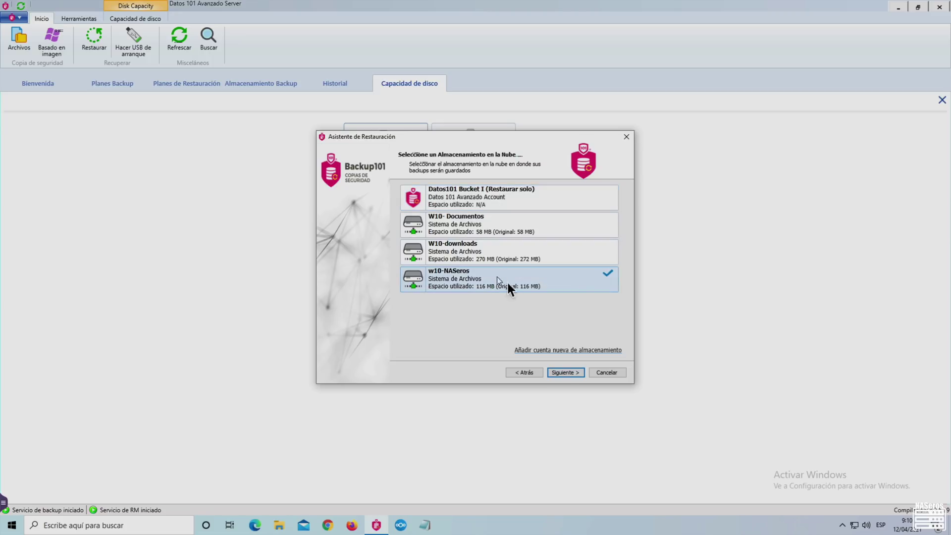
left_click(565, 373)
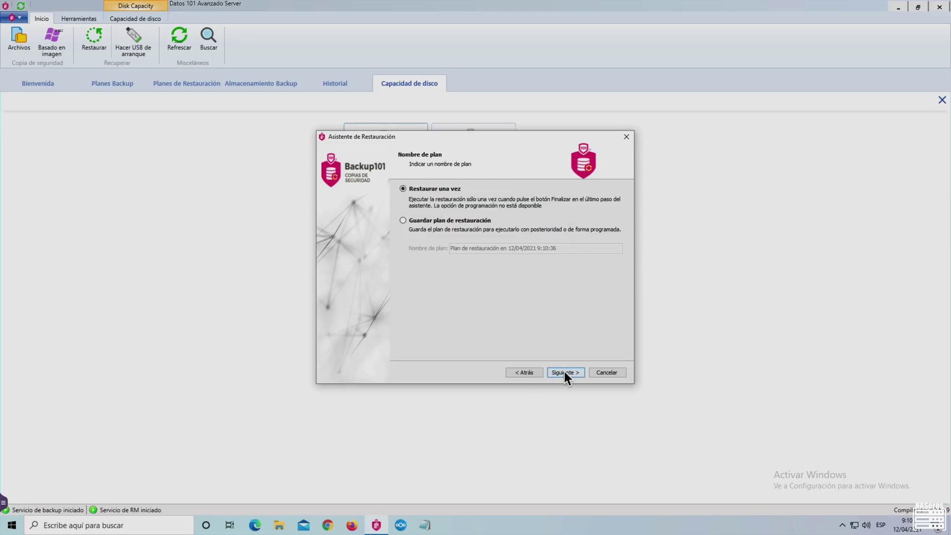
left_click(281, 527)
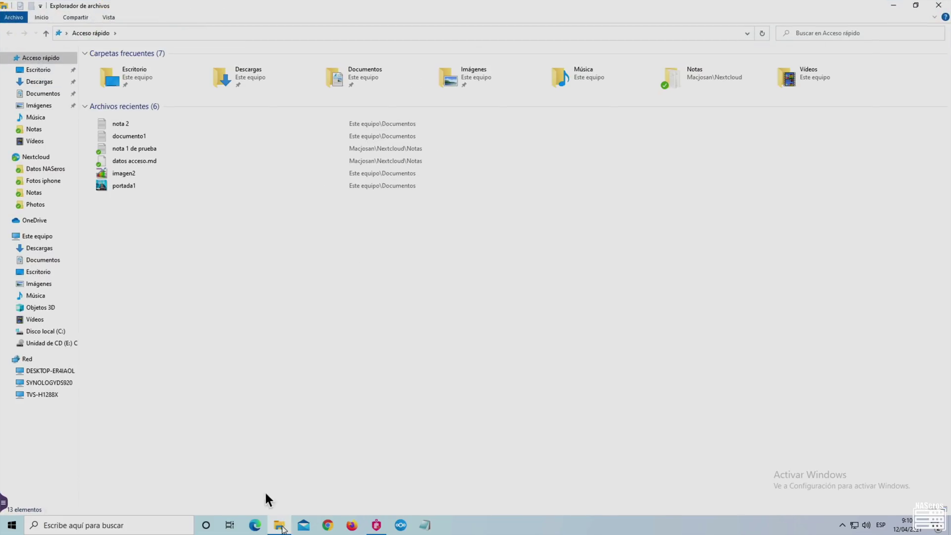
- Delete all three items in the Vídeos folder, then return to the Datos 101 restore wizard
left_click(50, 141)
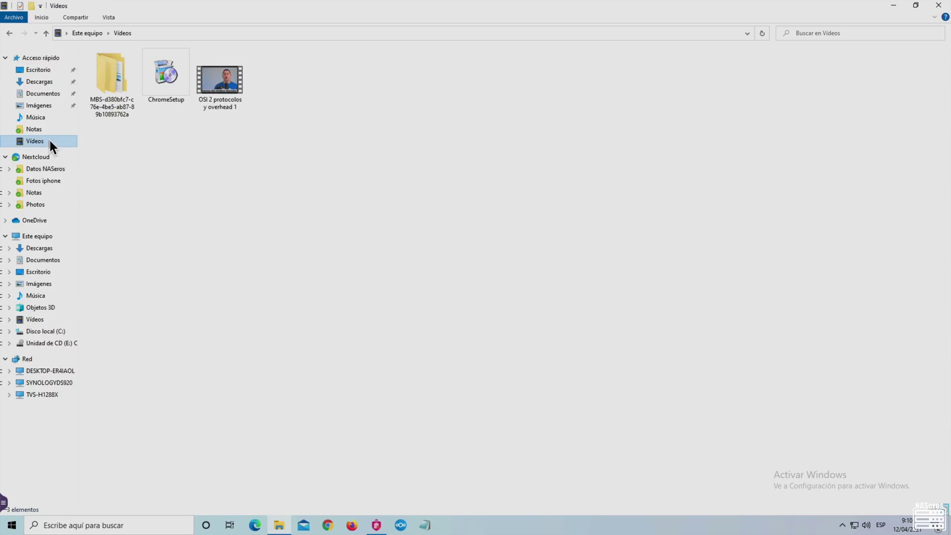
left_click_drag(281, 82, 117, 106)
right_click(117, 105)
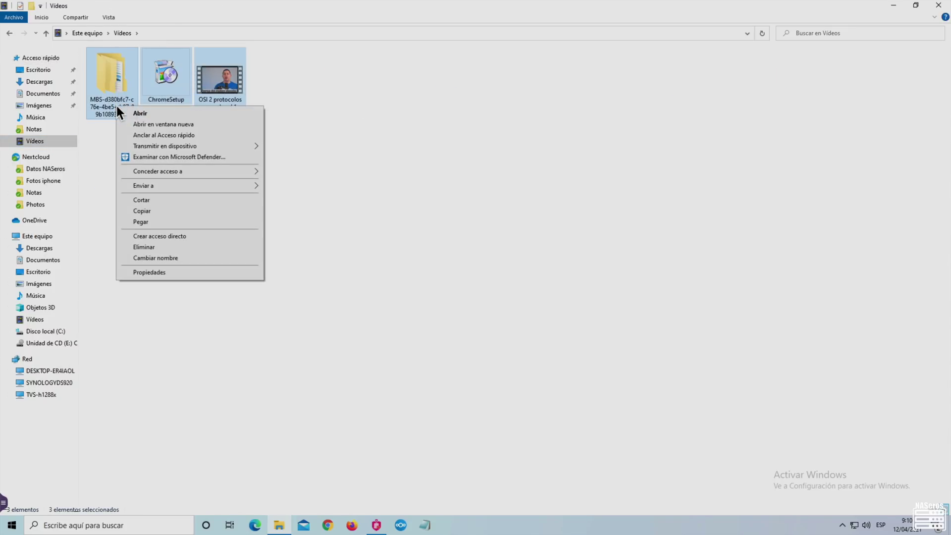
left_click(154, 248)
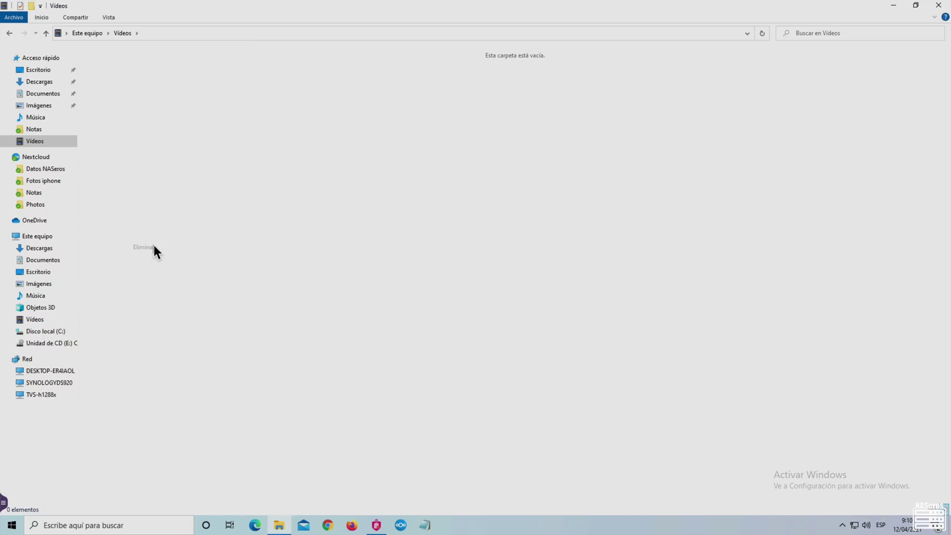
left_click(376, 525)
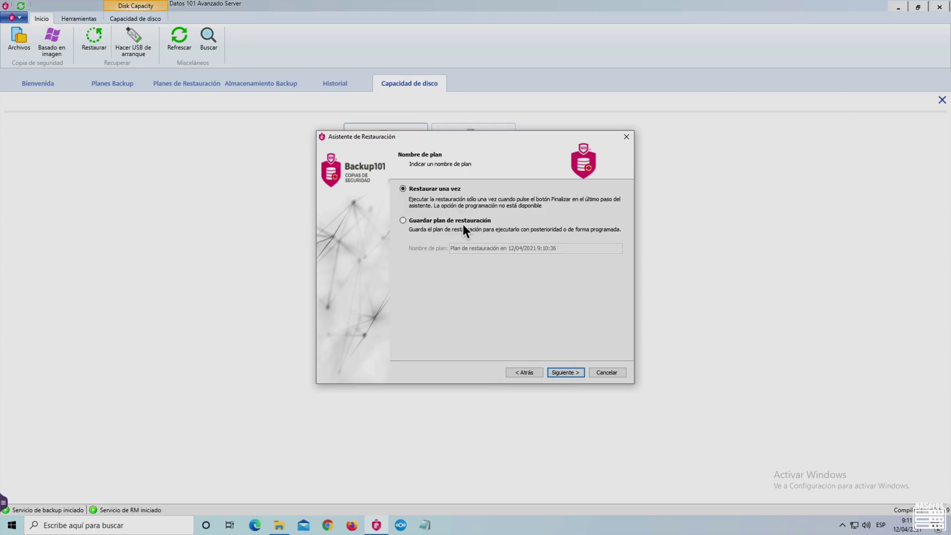
- Restore files and folders once, using the latest version, from the whole DESKTOP-ER4IAOL backup
left_click(566, 369)
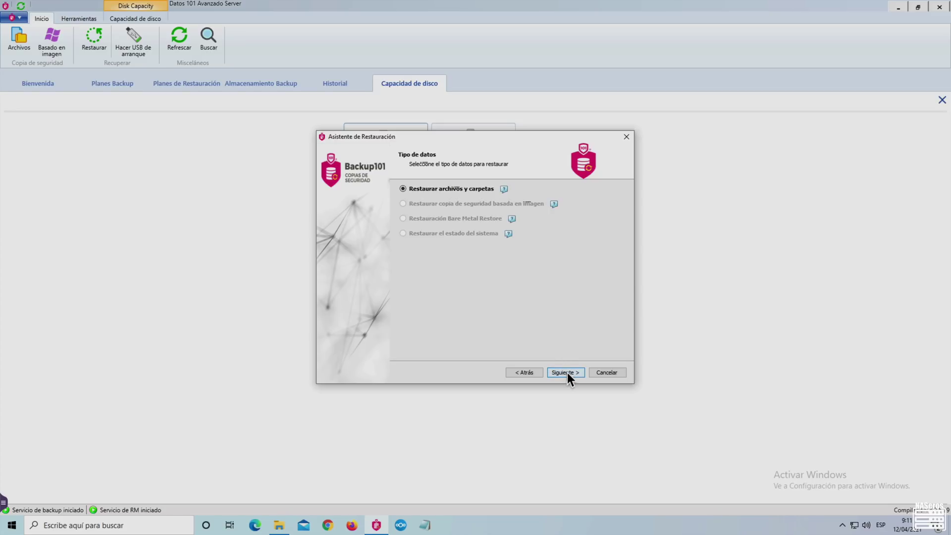
left_click(566, 372)
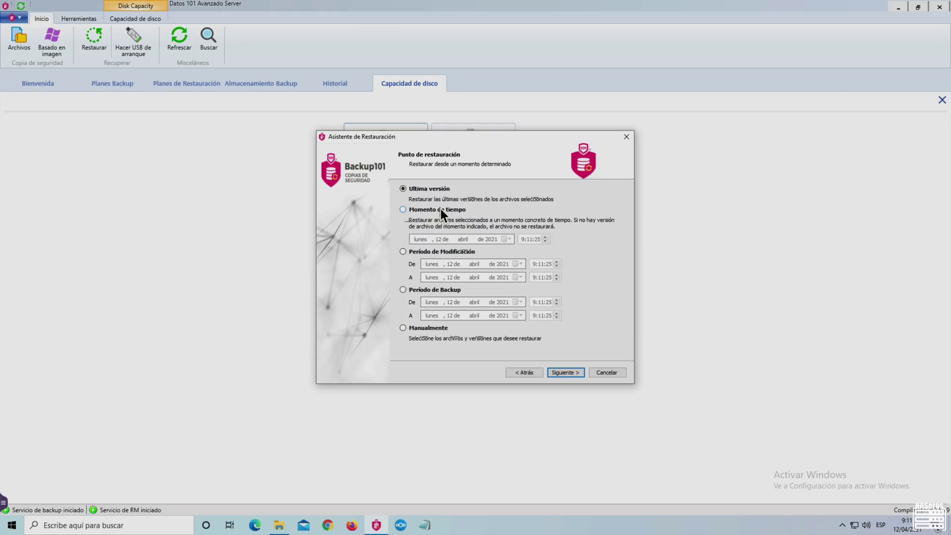
left_click(438, 211)
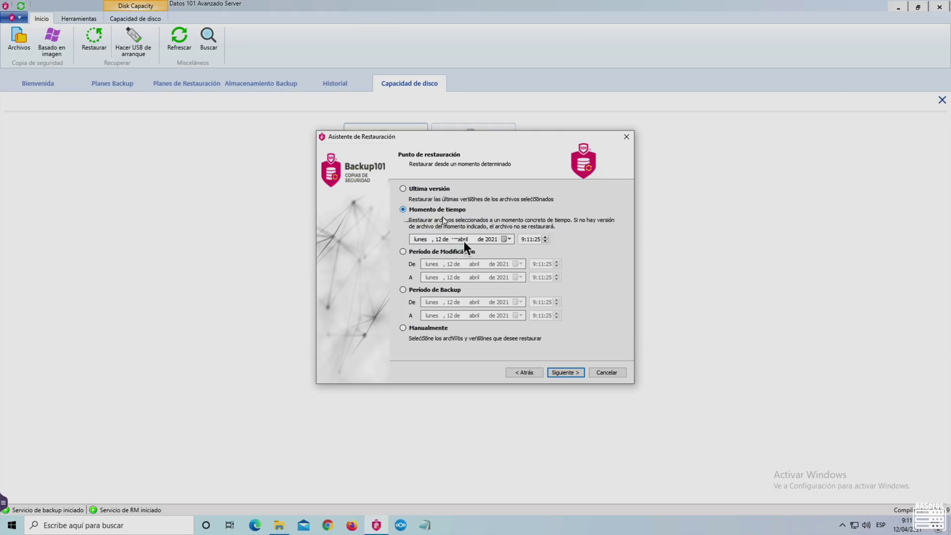
left_click(405, 188)
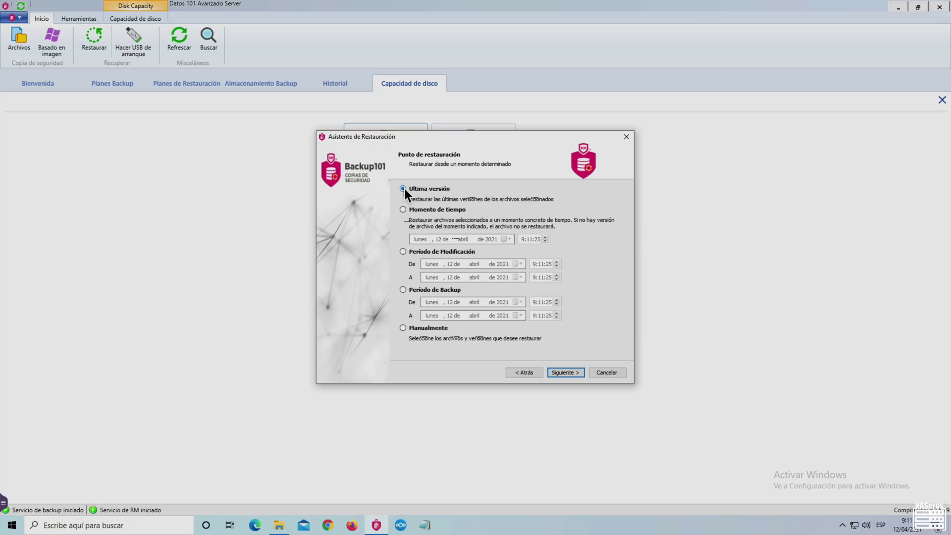
left_click(564, 372)
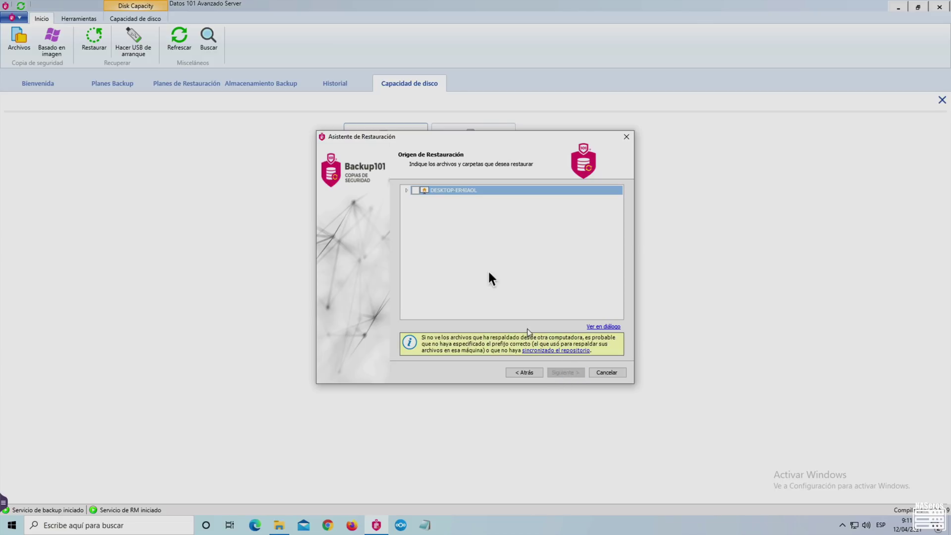
left_click(415, 190)
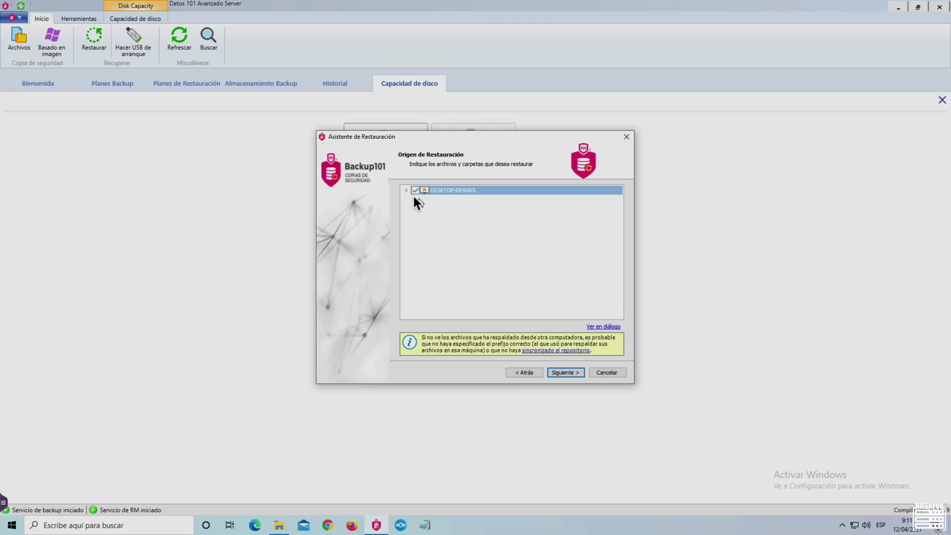
left_click(407, 190)
left_click(567, 372)
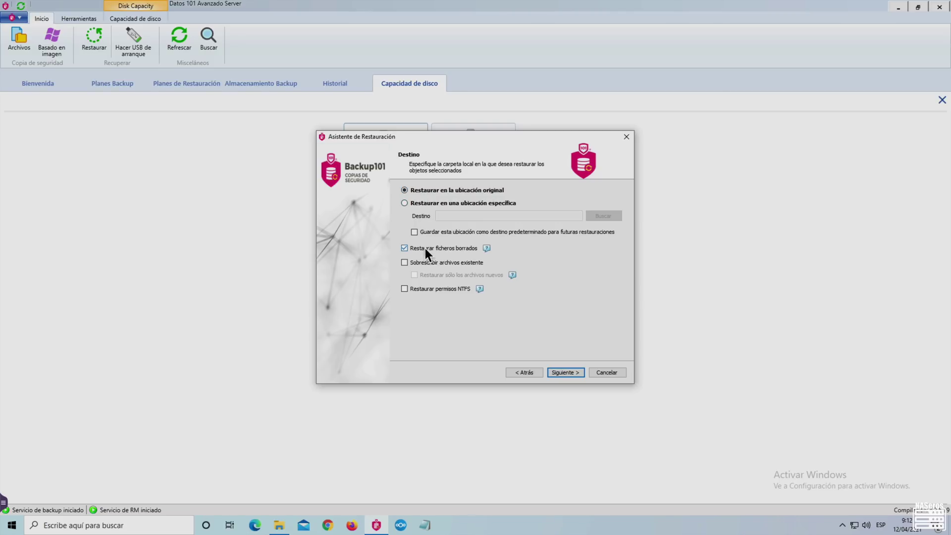
- Keep the original location, leave decryption off, and finish creating the restore plan
left_click(582, 373)
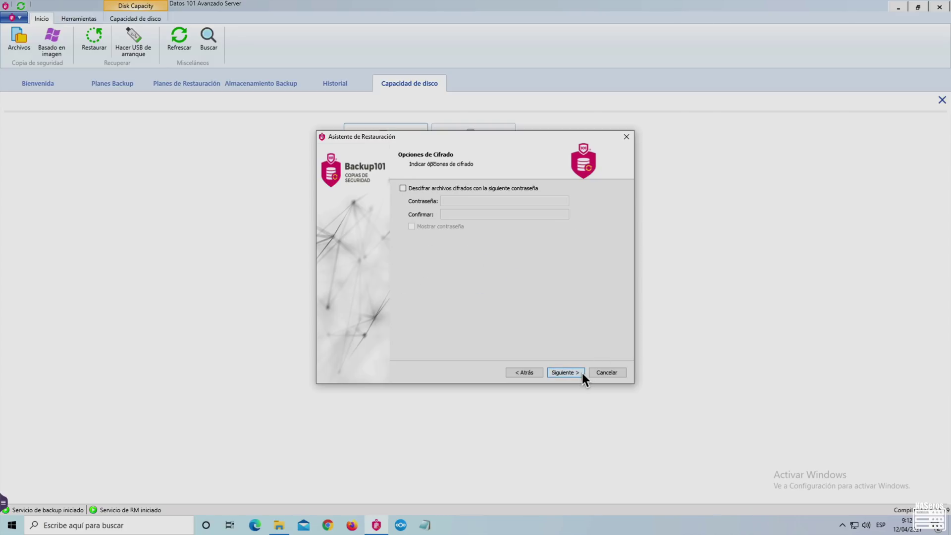
left_click(403, 189)
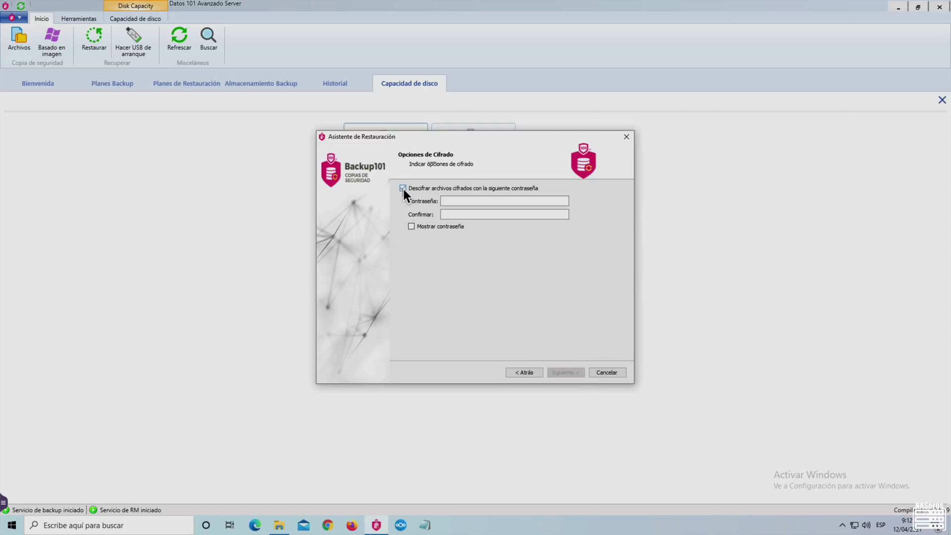
left_click(403, 188)
left_click(577, 376)
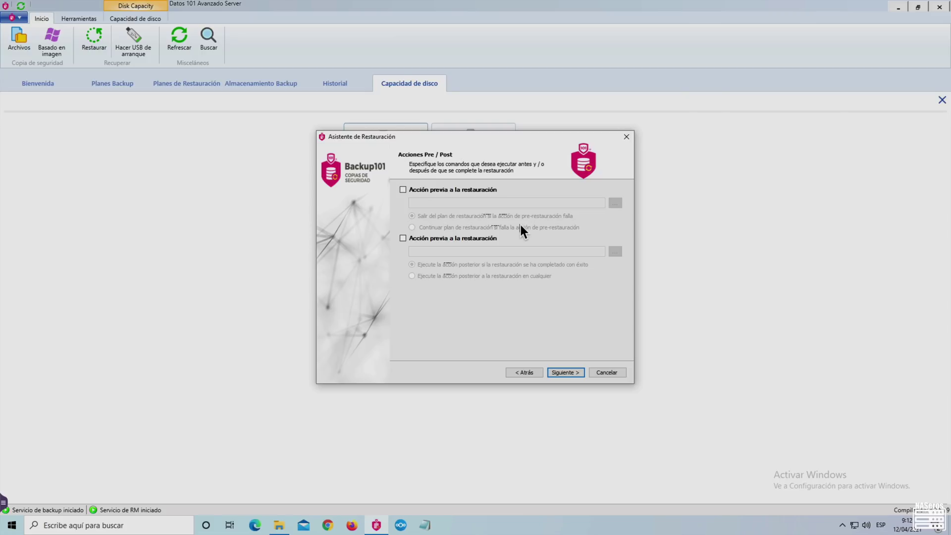
left_click(578, 375)
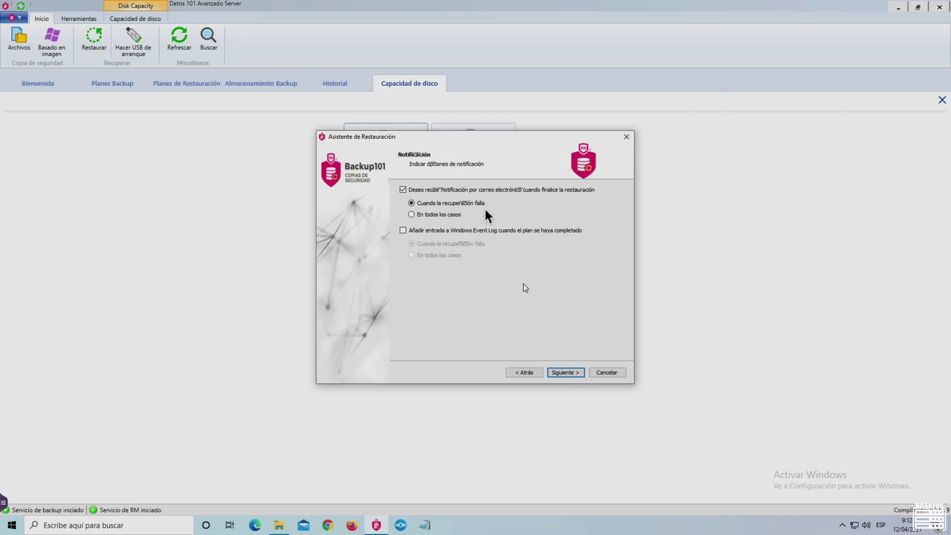
left_click(563, 372)
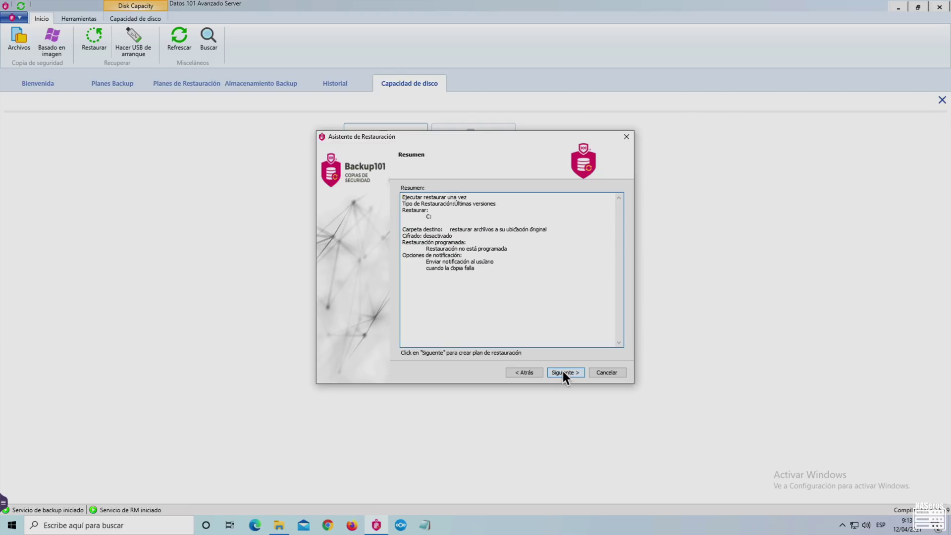
left_click(562, 372)
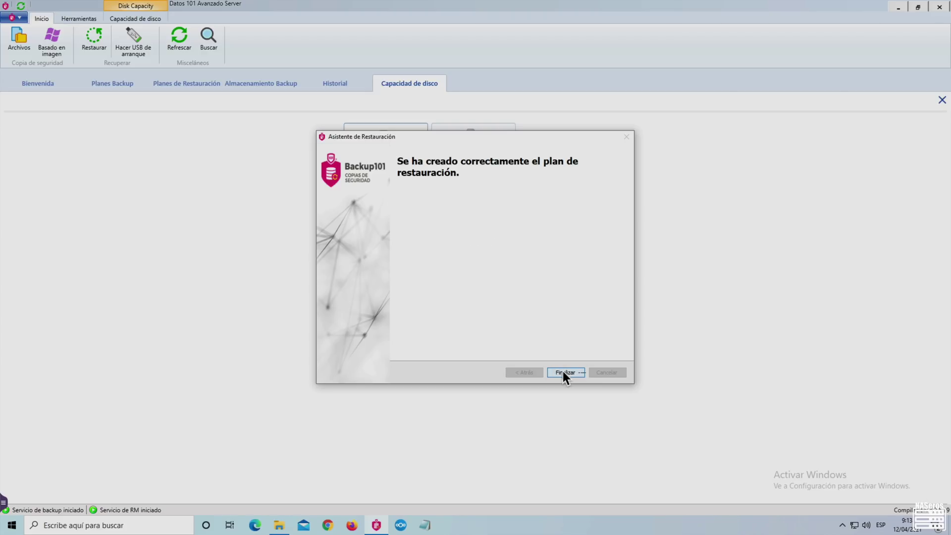
left_click(563, 372)
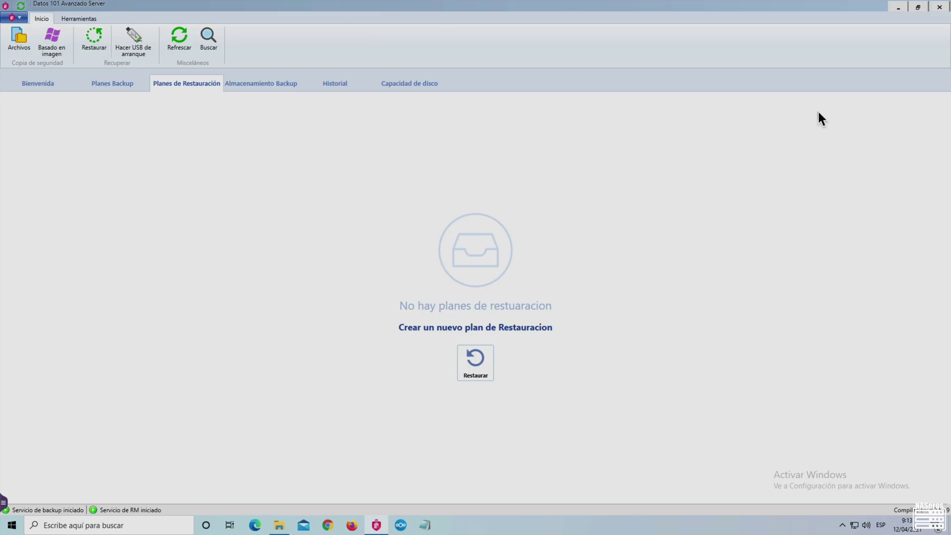
- Verify Vídeos again holds its three items, including the OSI 2 video, then return to Datos 101
left_click(281, 526)
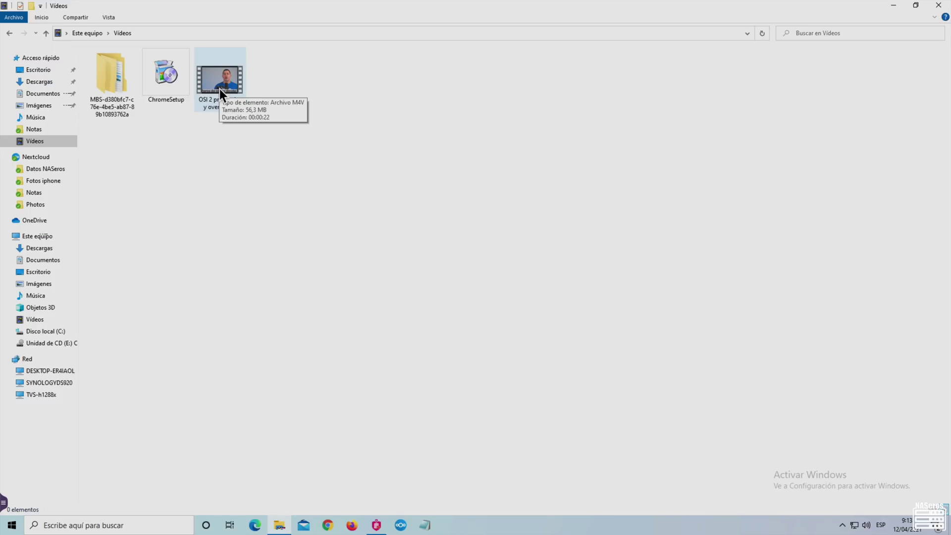
left_click(375, 526)
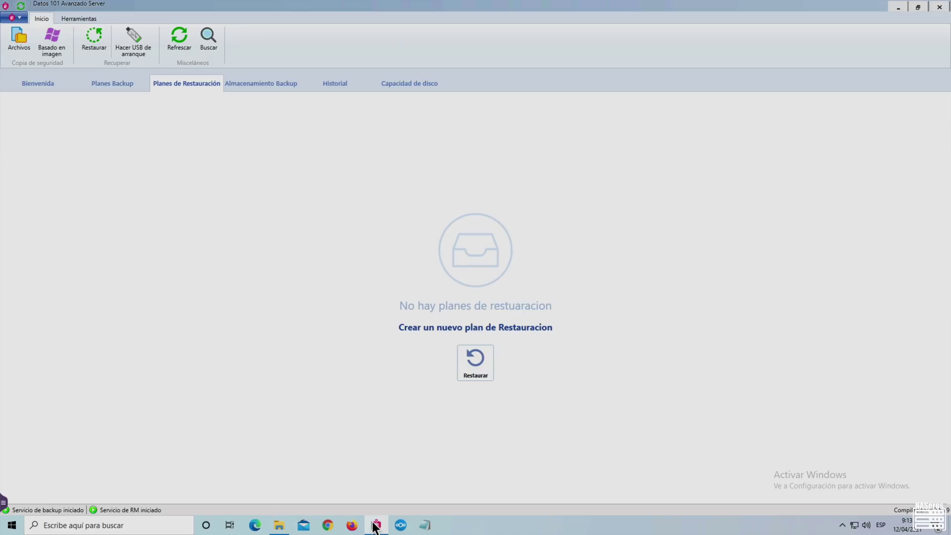
- Dismiss the Crear Disco de Recuperación dialog, view the Herramientas options, and switch to the Mac edition
left_click(134, 44)
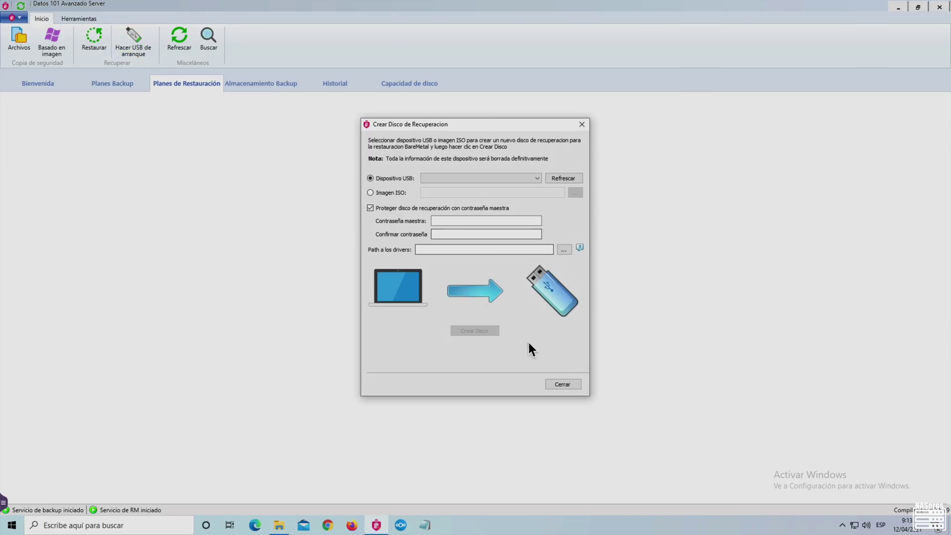
left_click(568, 385)
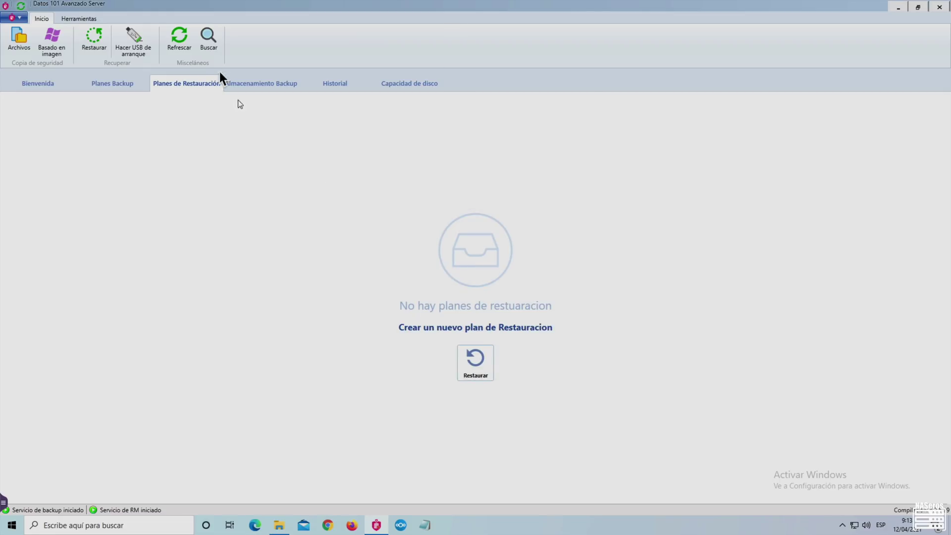
left_click(80, 19)
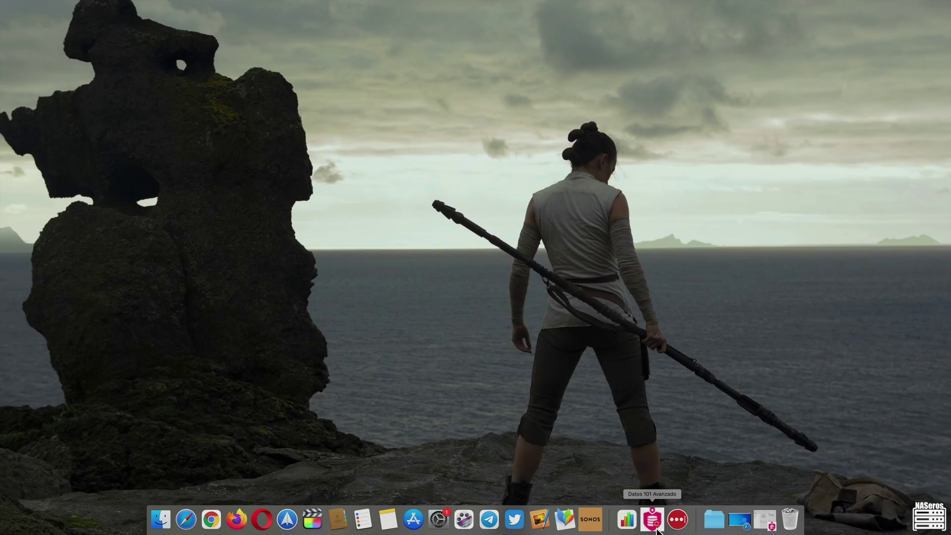
left_click(649, 516)
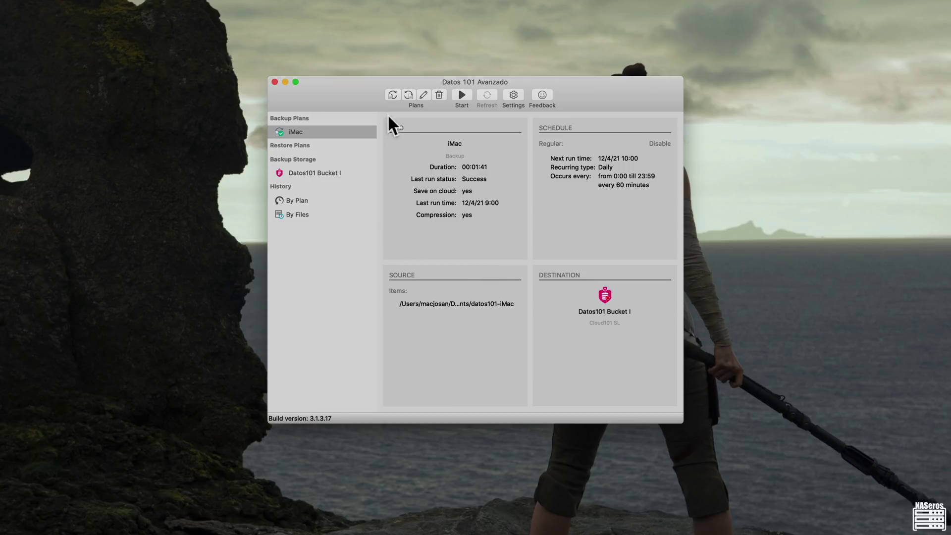
left_click(392, 93)
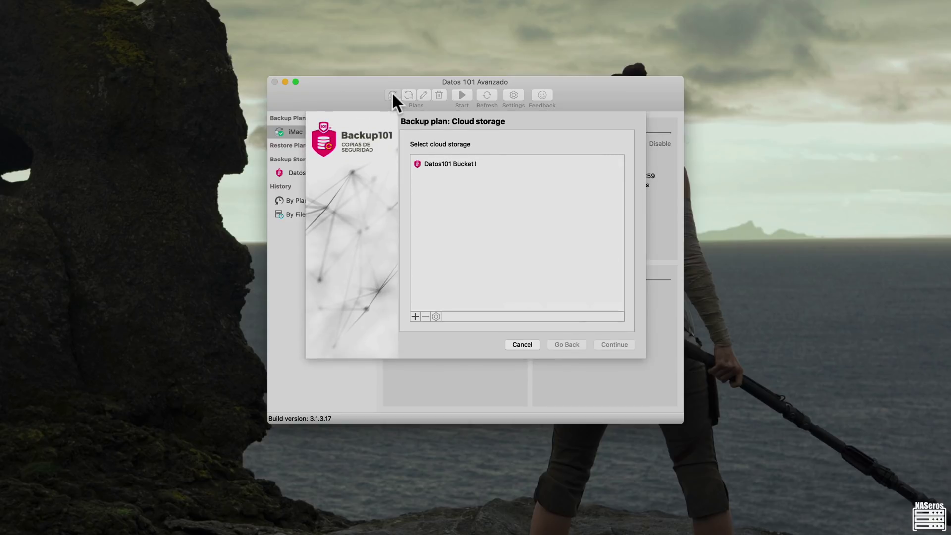
left_click(468, 169)
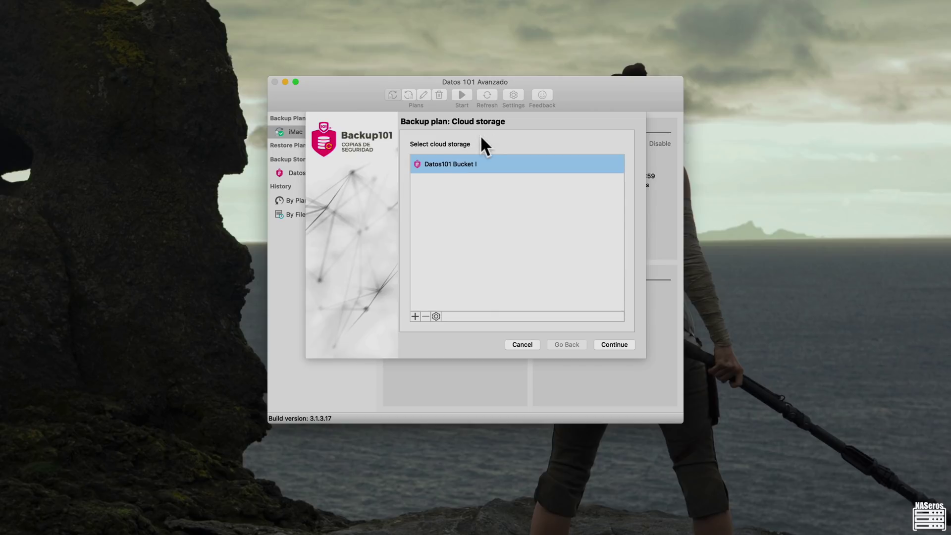
left_click(614, 345)
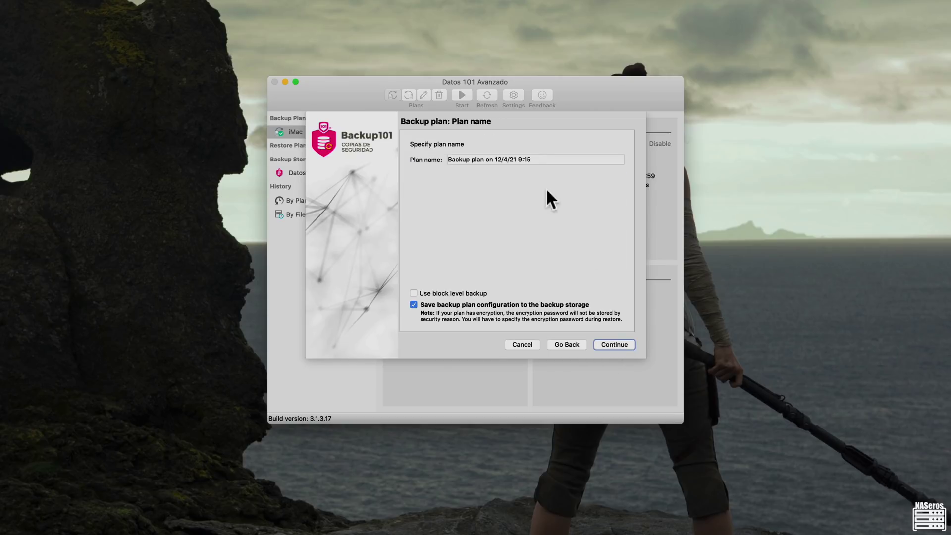
triple_click(554, 160)
type("Mac")
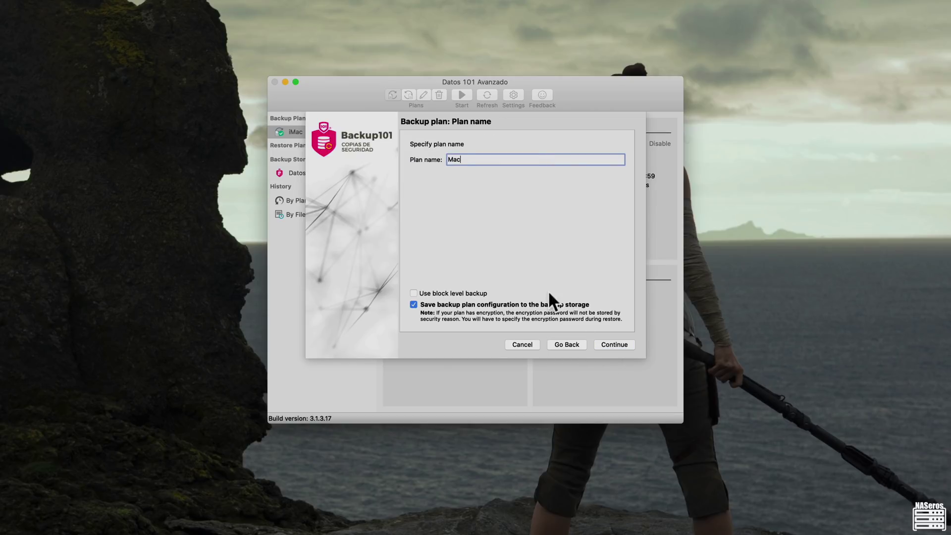
left_click(610, 344)
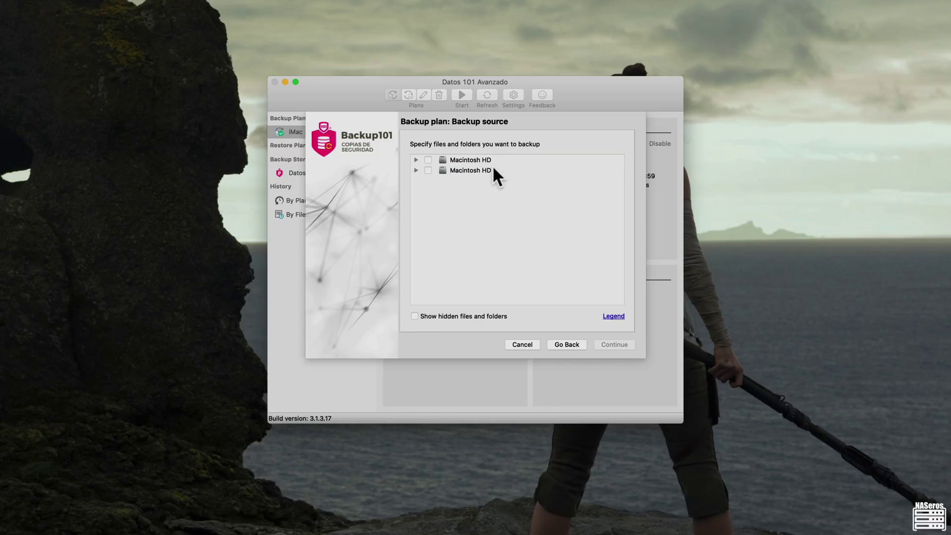
left_click(536, 343)
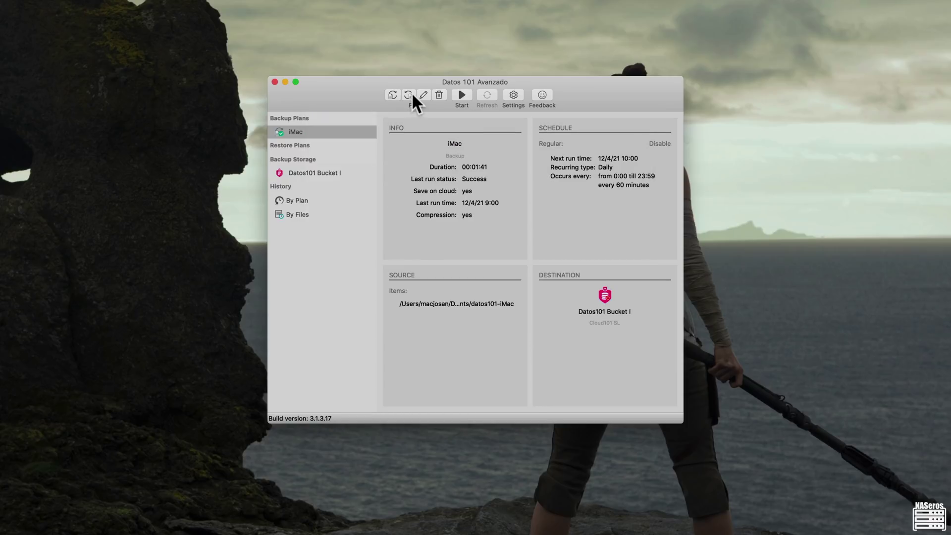
left_click(411, 93)
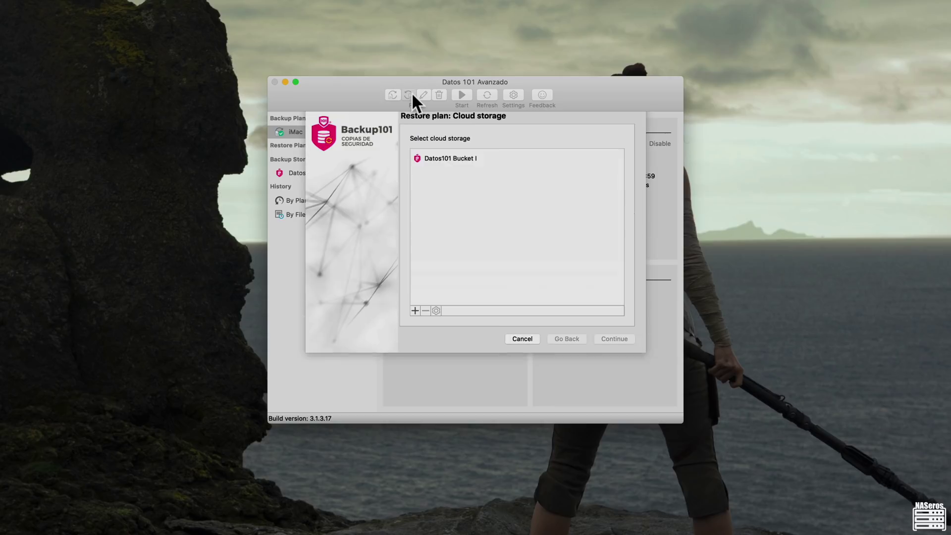
left_click(446, 166)
left_click(618, 345)
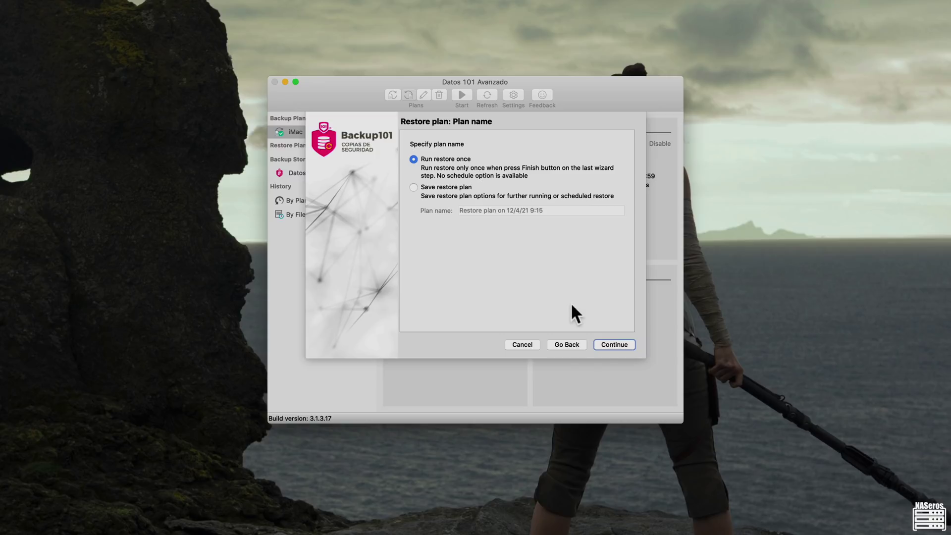
left_click(606, 344)
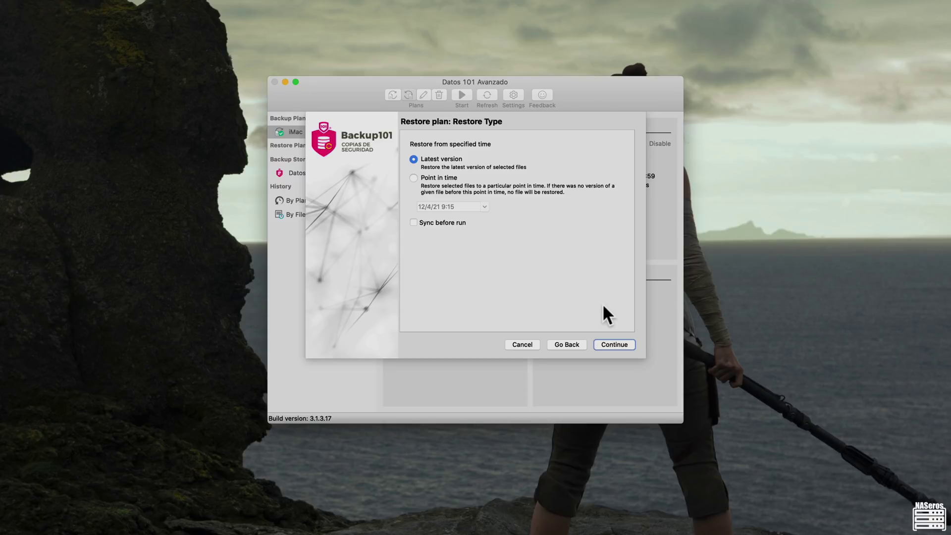
left_click(443, 178)
left_click(485, 206)
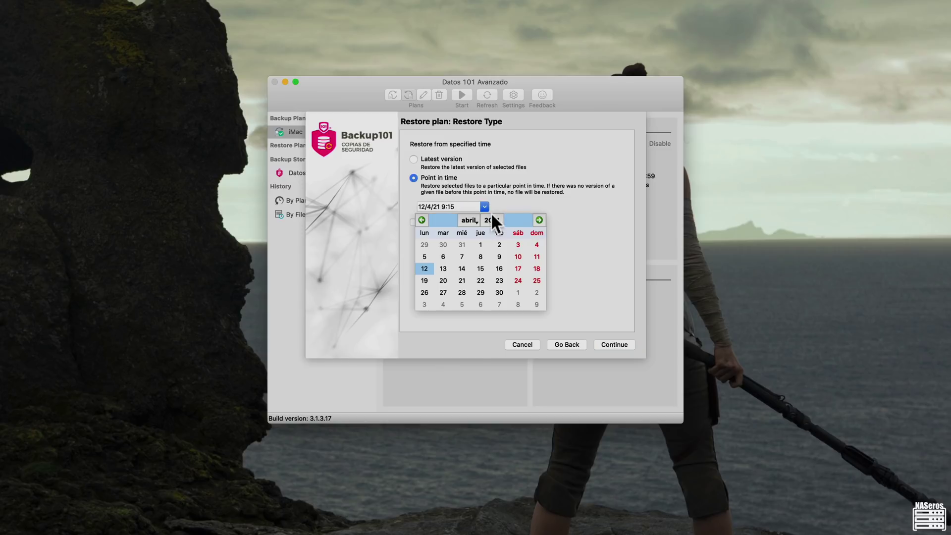
left_click(520, 254)
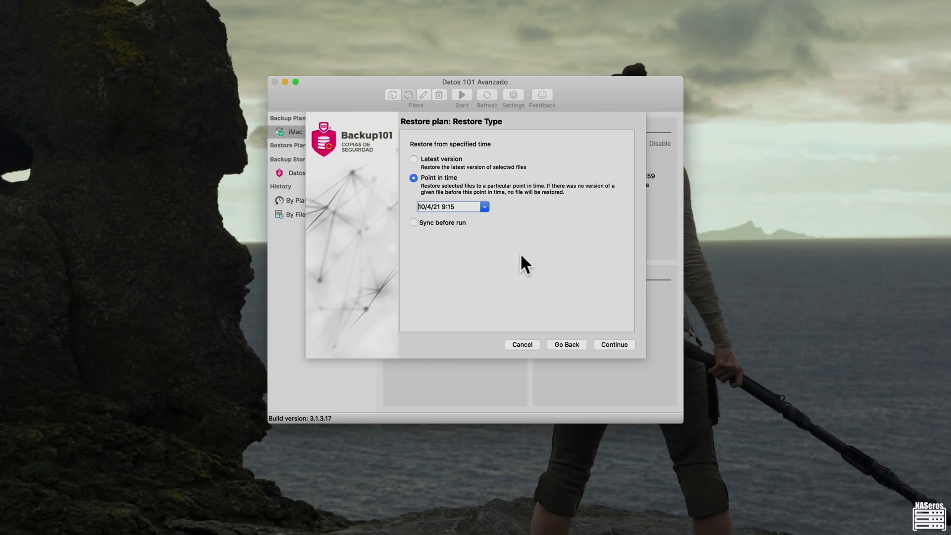
left_click(614, 345)
left_click(428, 159)
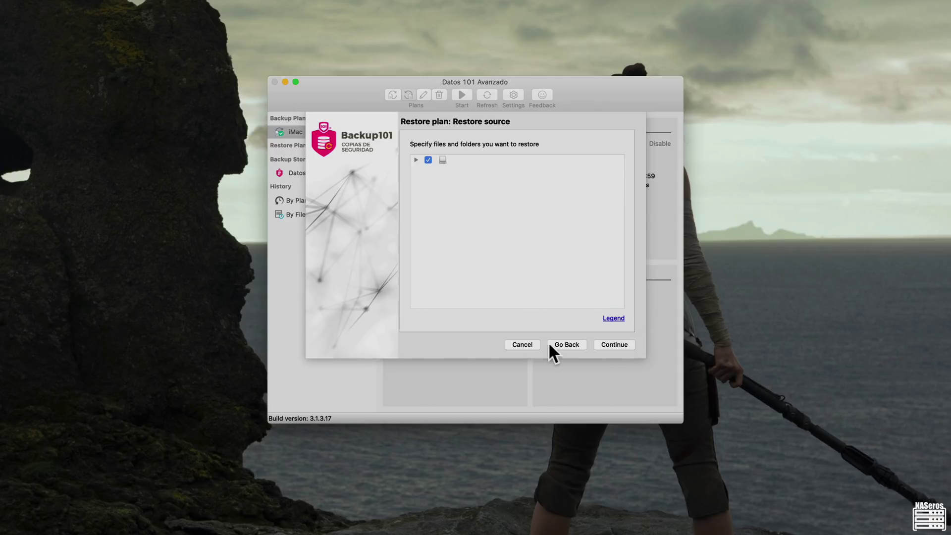
left_click(530, 345)
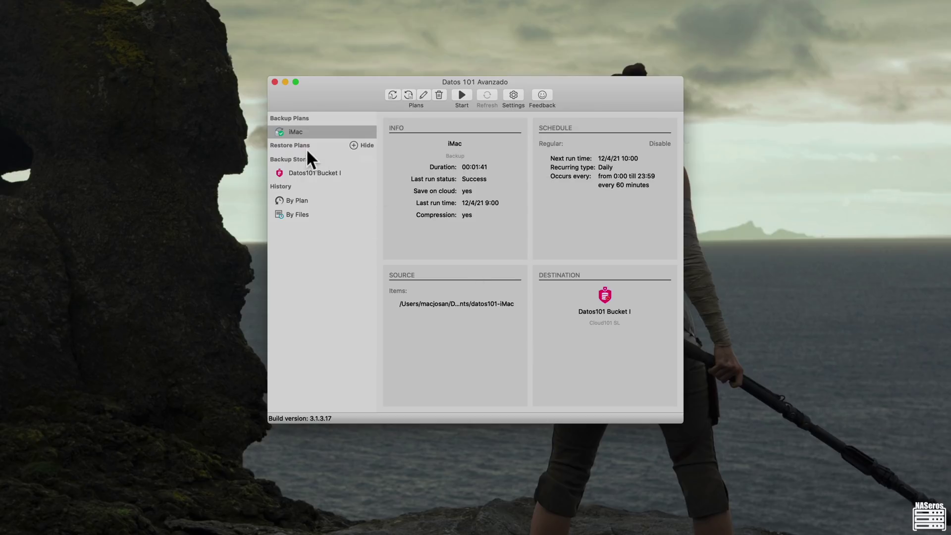
left_click(353, 145)
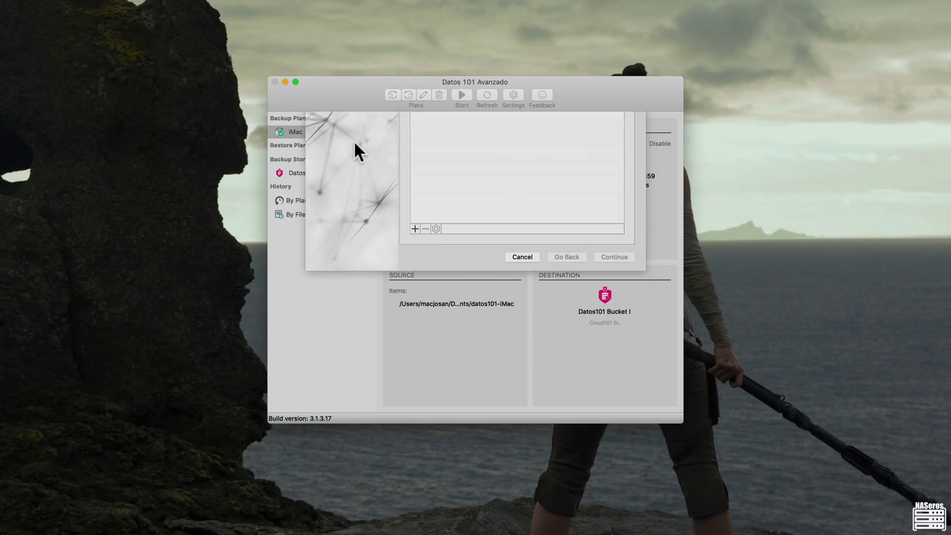
left_click(512, 343)
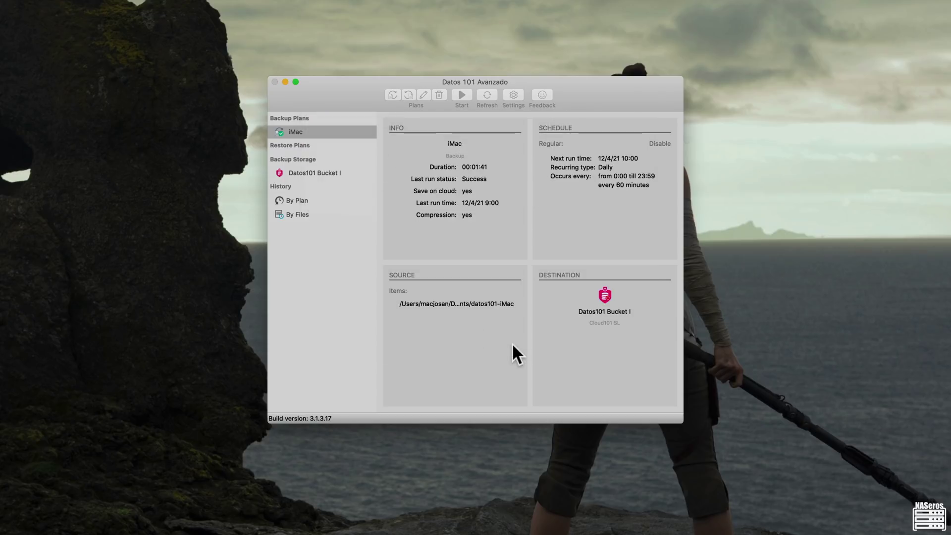
- View backup history by plan and by file, then the Datos101 Bucket I storage account details
left_click(311, 200)
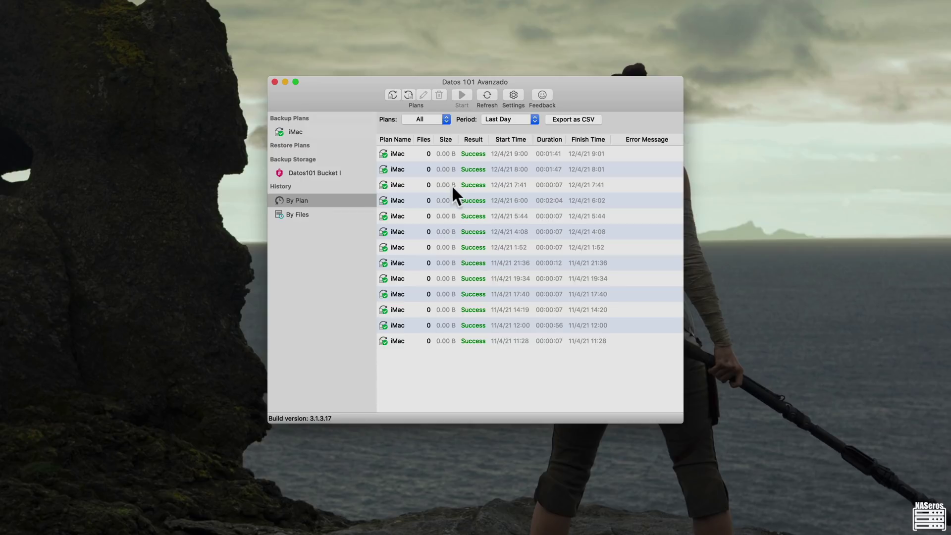
left_click(296, 214)
left_click(513, 95)
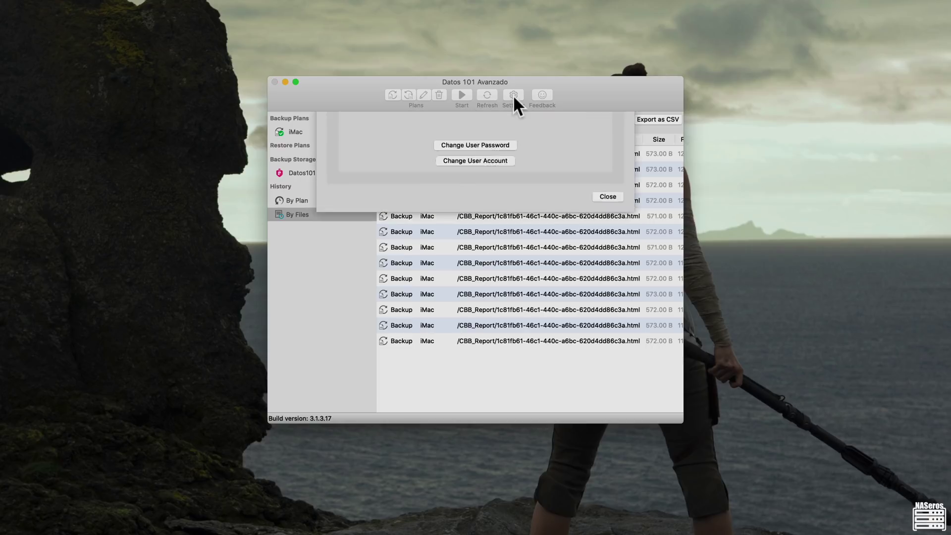
left_click(423, 125)
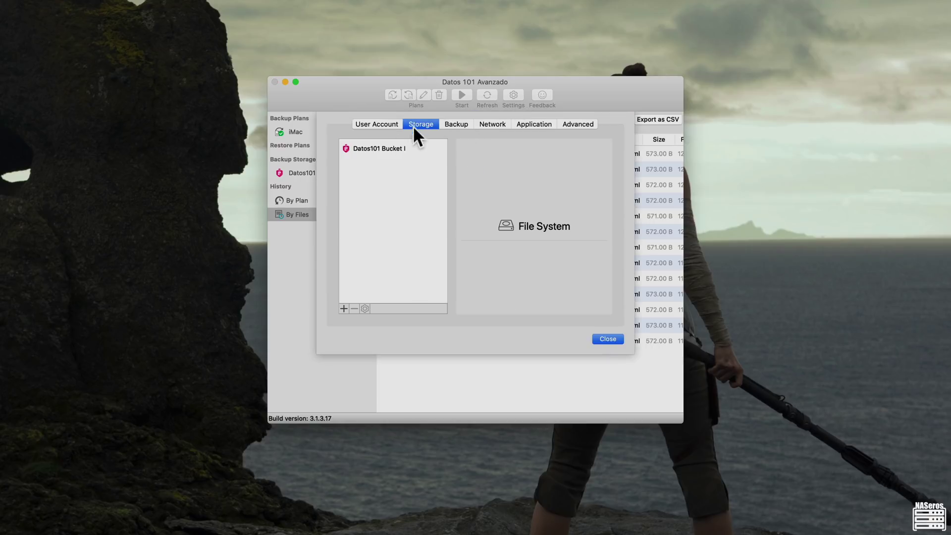
left_click(375, 150)
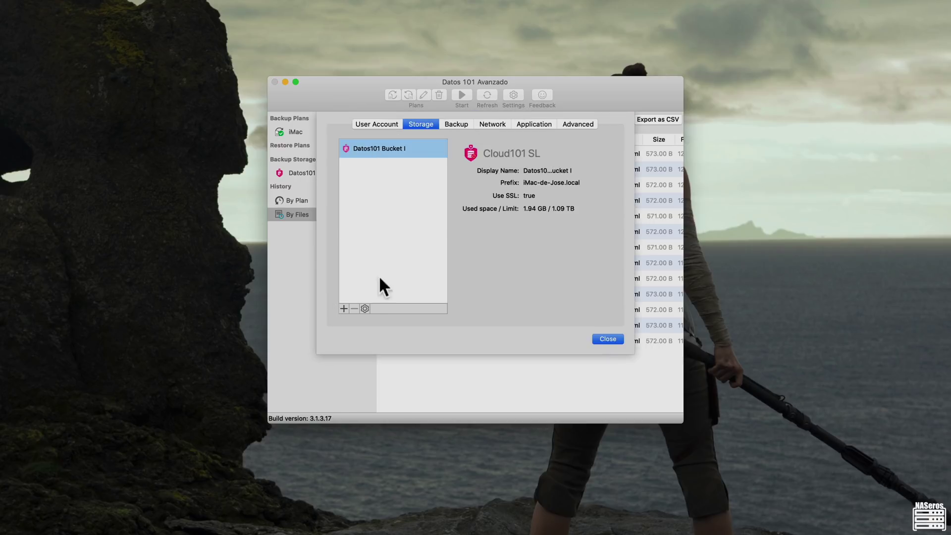
- Review the retention, network, application and advanced settings tabs, then close settings and the window
left_click(463, 123)
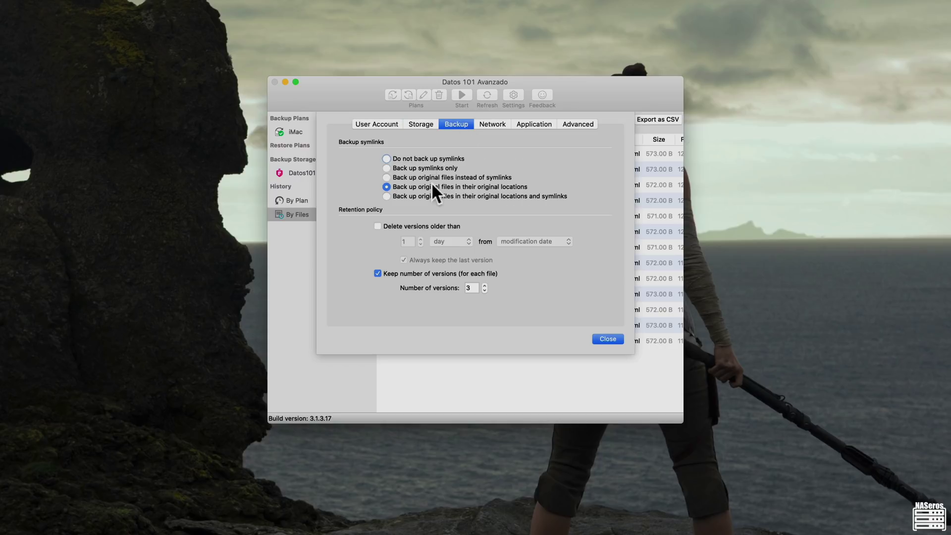
left_click(495, 123)
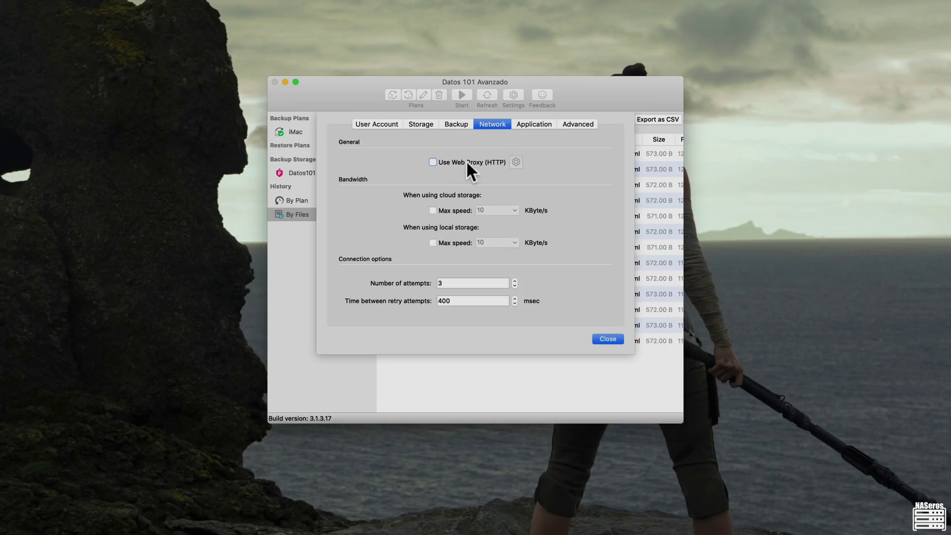
left_click(533, 124)
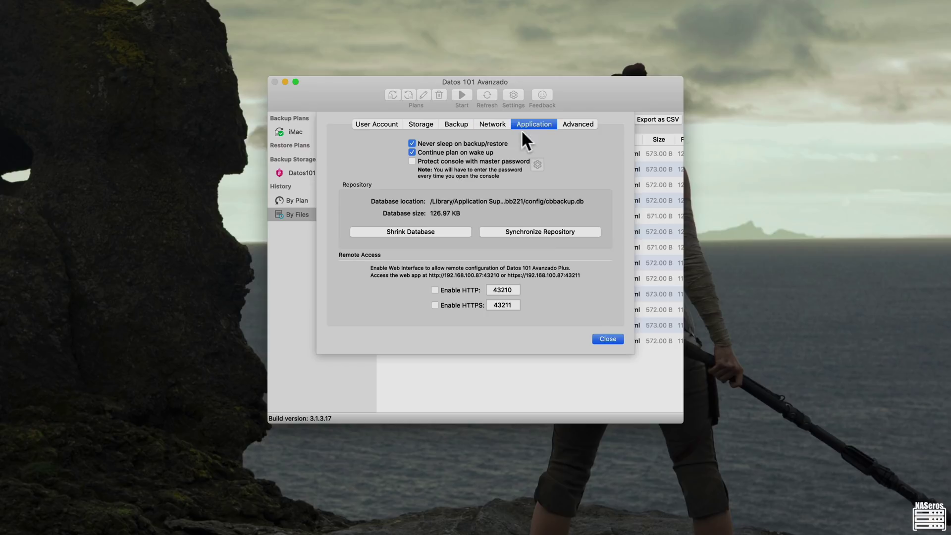
left_click(588, 124)
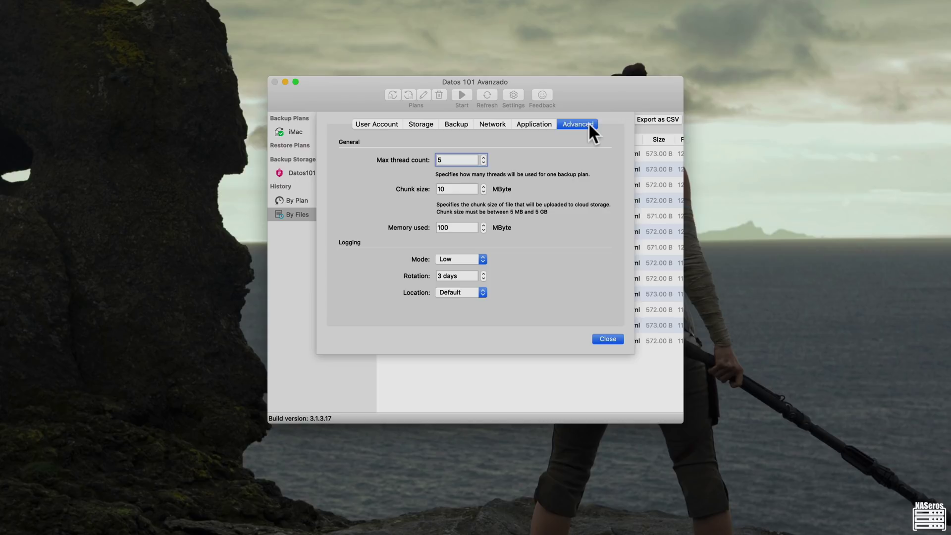
left_click(610, 338)
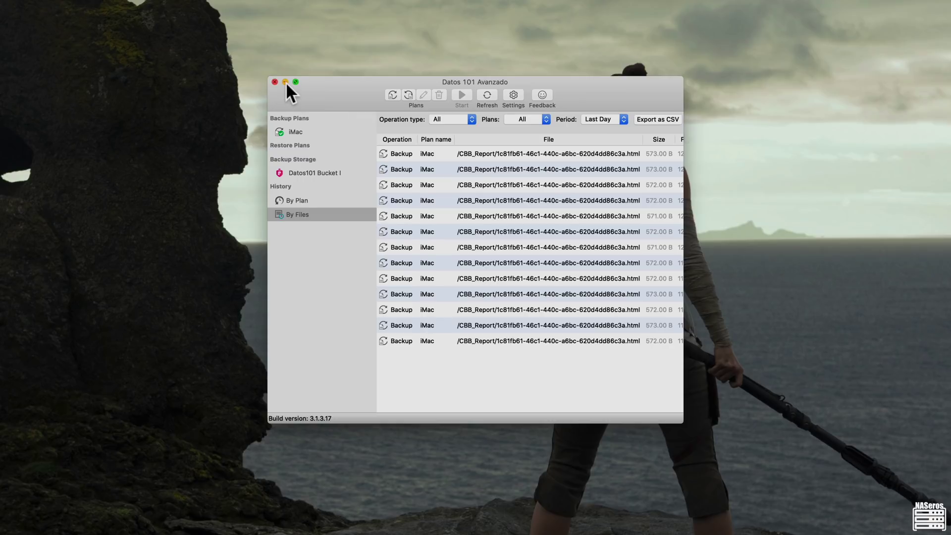
left_click(286, 82)
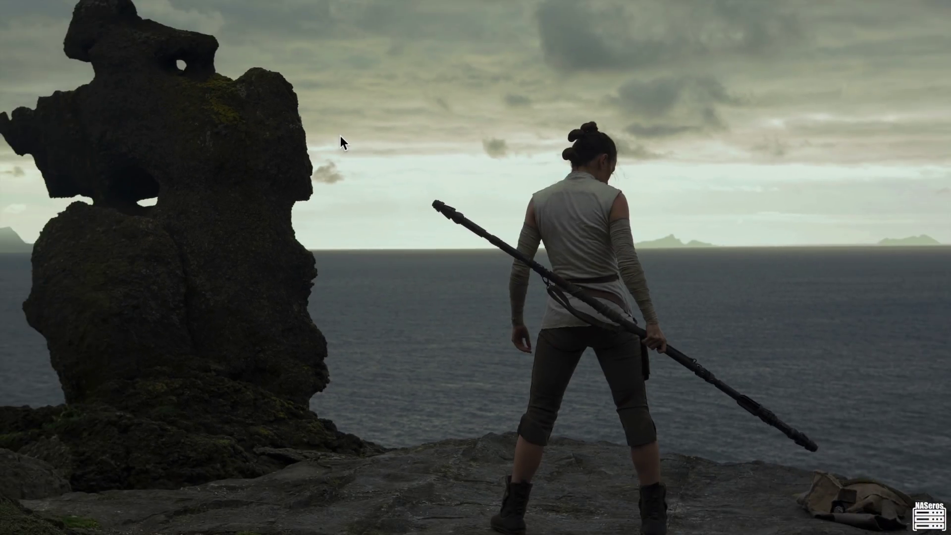